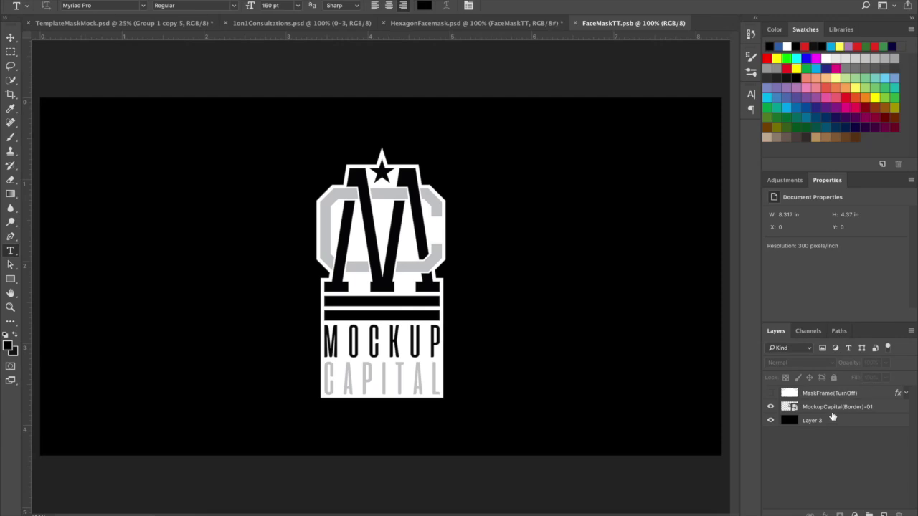
Delete the MockupCapital(Border)-01 logo layer and show the MaskFrame(TurnOff) outline layer.
left_click(834, 407)
key("Delete")
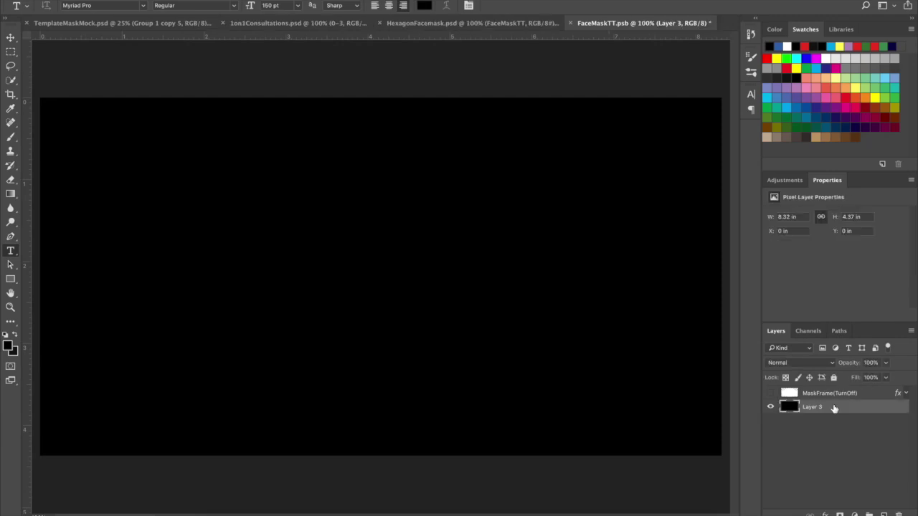
left_click(771, 394)
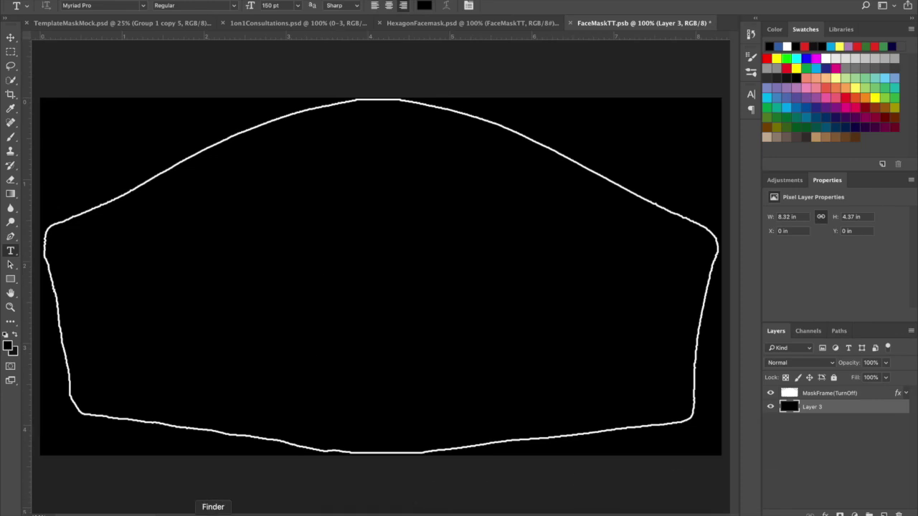
In Finder, preview the finished mask mockup FaceMaskMockSE_ShirtsHoodies.psd in the SE_ShirtsHoodies folder.
left_click(213, 513)
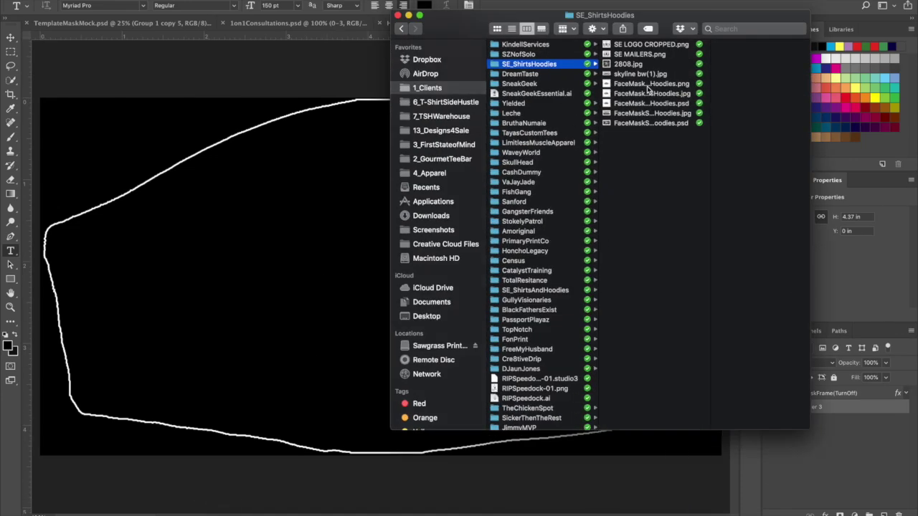
left_click(637, 113)
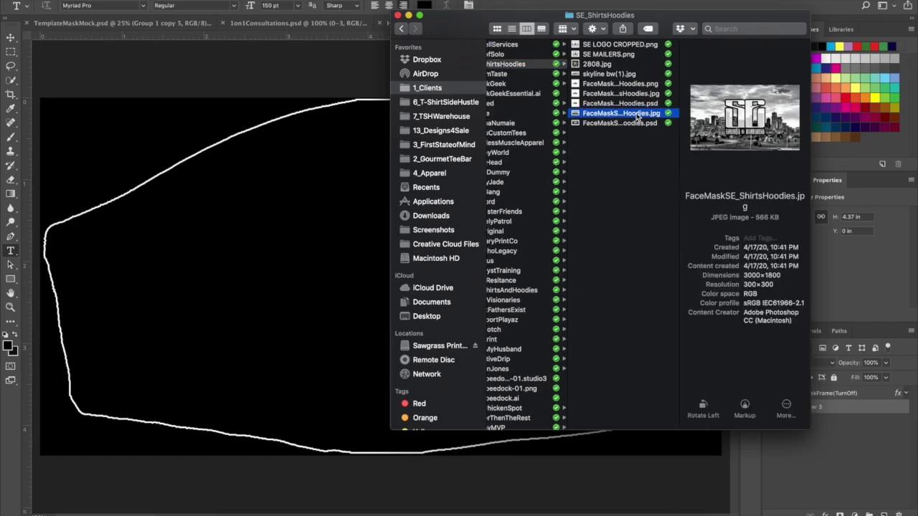
left_click(624, 107)
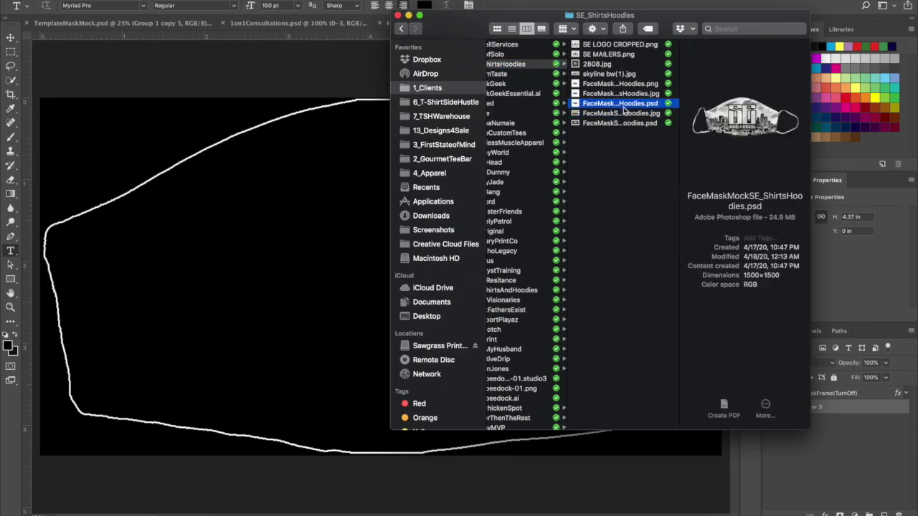
key("space")
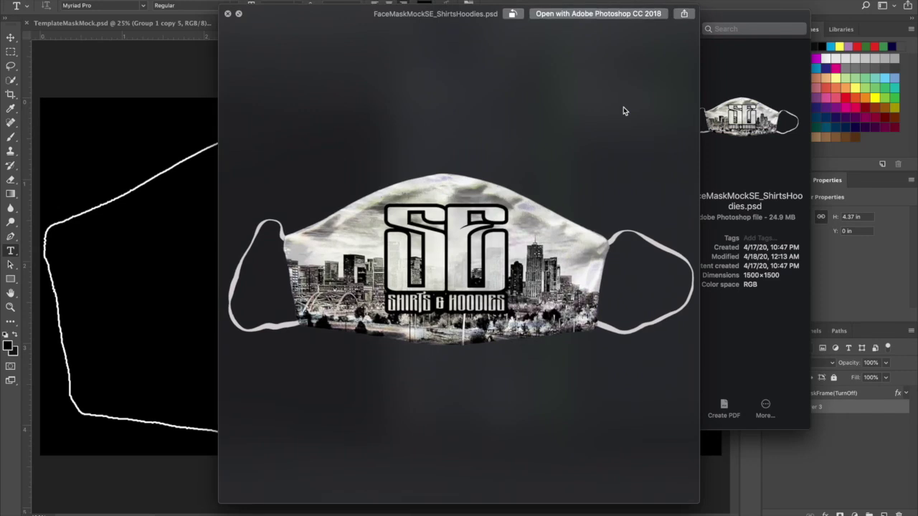
key("space")
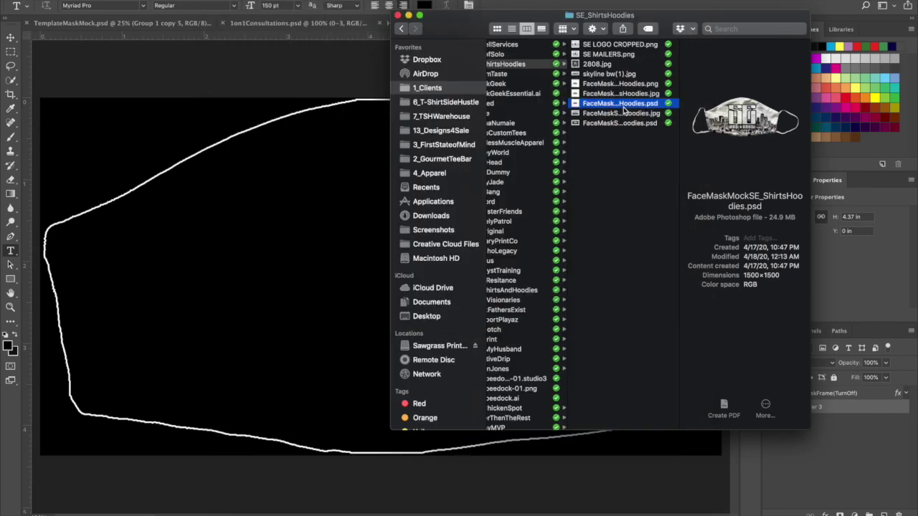
Place skyline bw(1).jpg from Finder into the Photoshop mask document and scale it to about 166% so it covers the canvas.
left_click(608, 75)
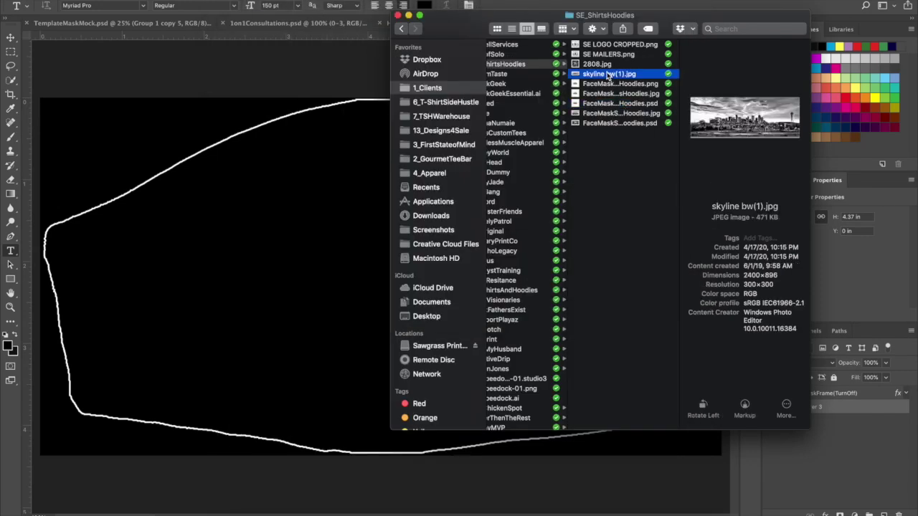
left_click_drag(608, 75, 323, 208)
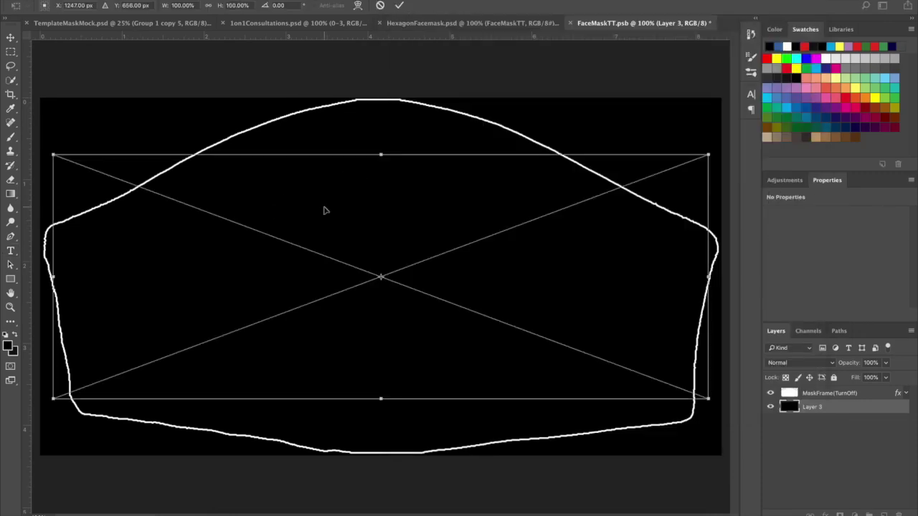
left_click_drag(710, 157, 914, 56)
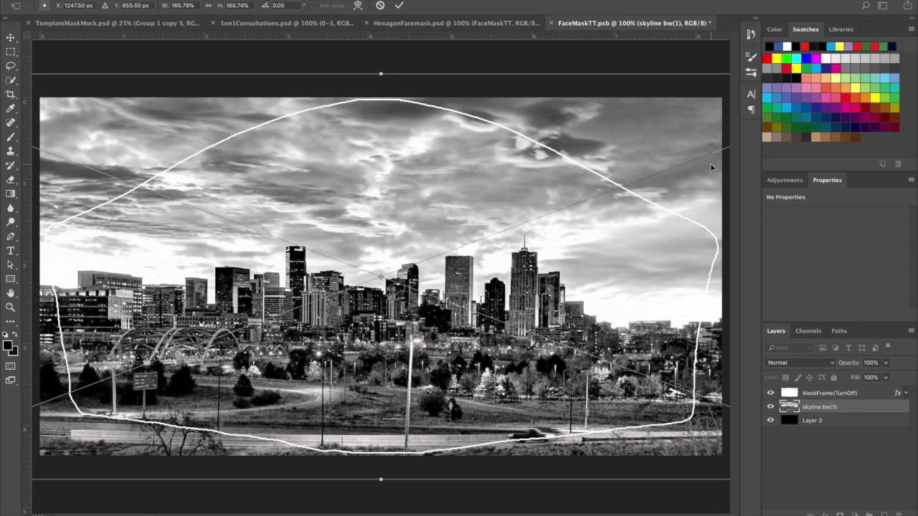
Move the skyline image up and to the right, to X 1348.50 px and Y 628.50 px, and commit the placement.
left_click(494, 298)
left_click_drag(494, 297, 493, 308)
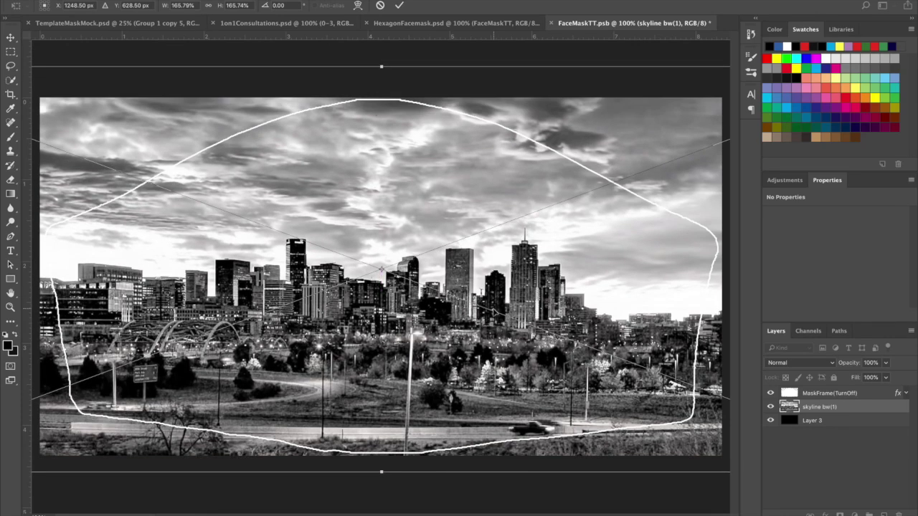
key("shift+Right")
key("shift+Right")
key("shift+Right")
key("shift+Right")
key("shift+Right")
key("shift+Right")
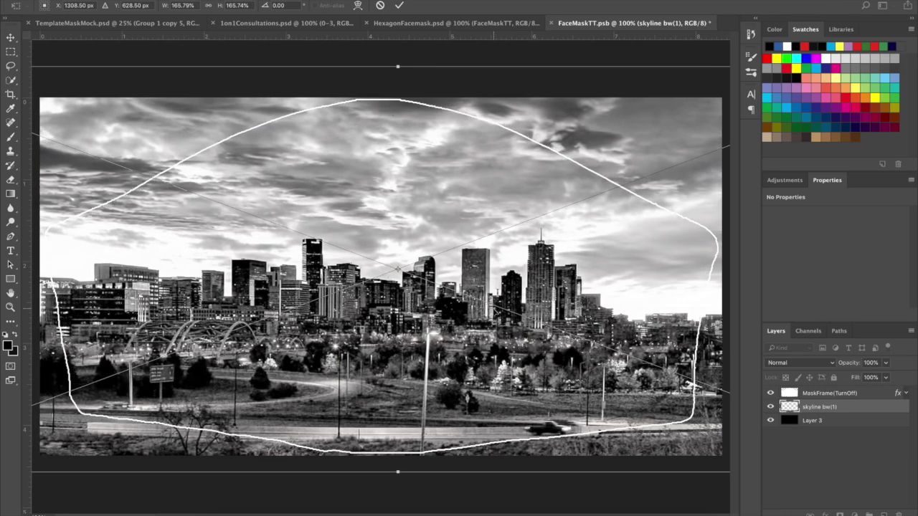
key("shift+Right")
key("shift+Right")
key("shift+Right")
key("shift+Right")
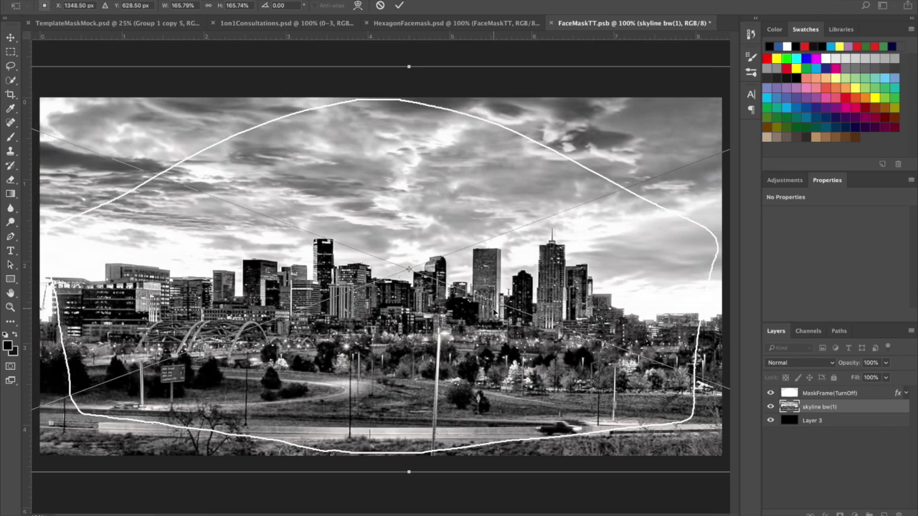
key("Return")
key("t")
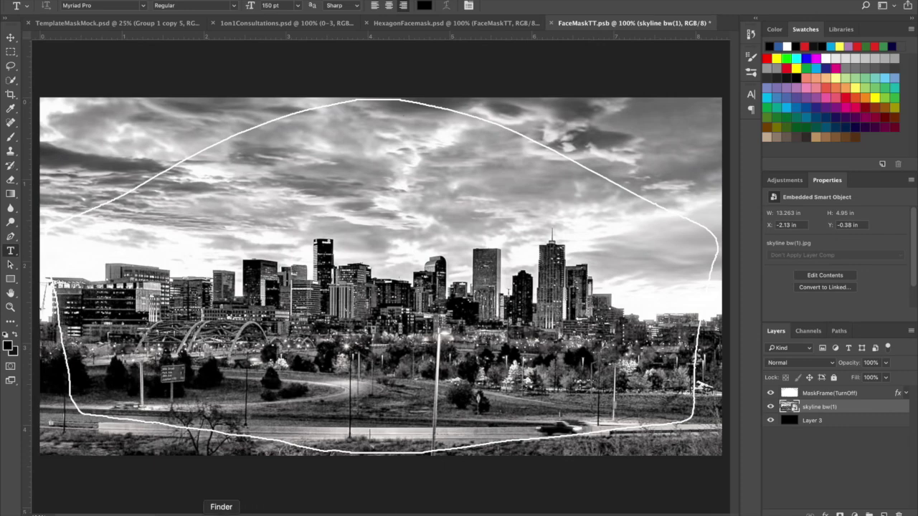
Place SE LOGO CROPPED.png from the Finder folder SE_ShirtsHoodies on top of the skyline in the Photoshop document.
left_click(207, 513)
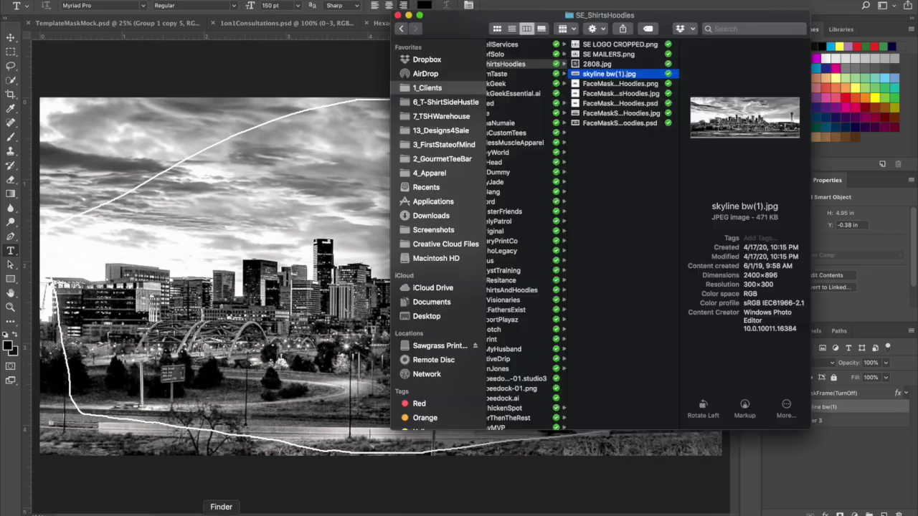
left_click(615, 55)
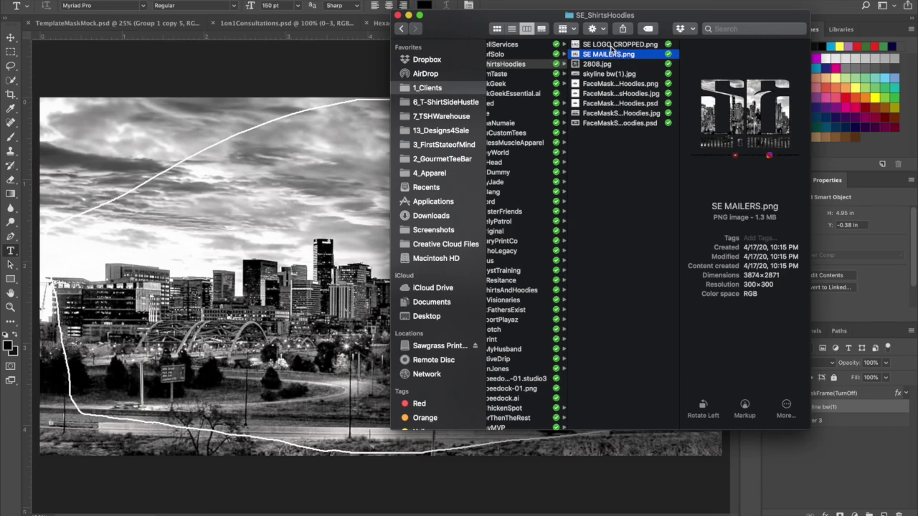
left_click(612, 45)
left_click_drag(612, 46, 402, 301)
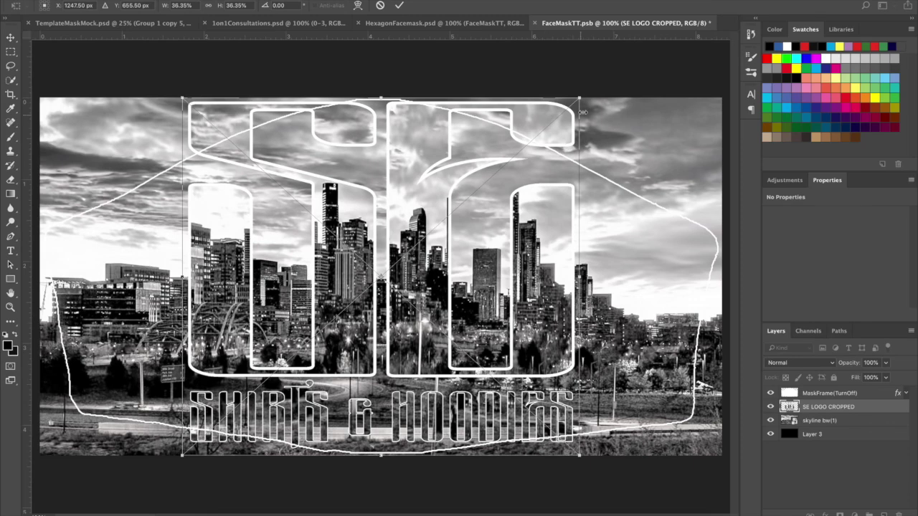
Scale the placed SE logo to about 26%, position it at X 1248 px and Y 685 px, and commit the placement.
left_click_drag(579, 95, 533, 169)
key("shift+Down")
key("shift+Down")
key("shift+Down")
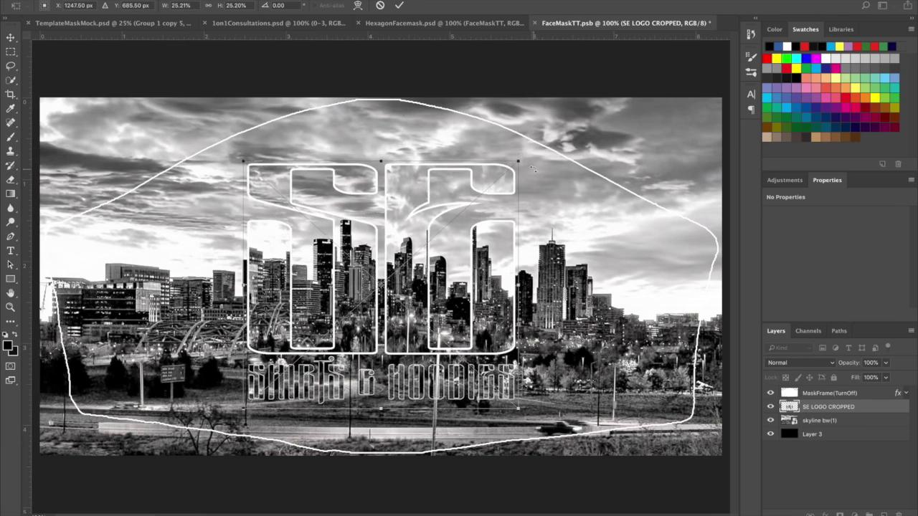
left_click_drag(518, 161, 524, 156)
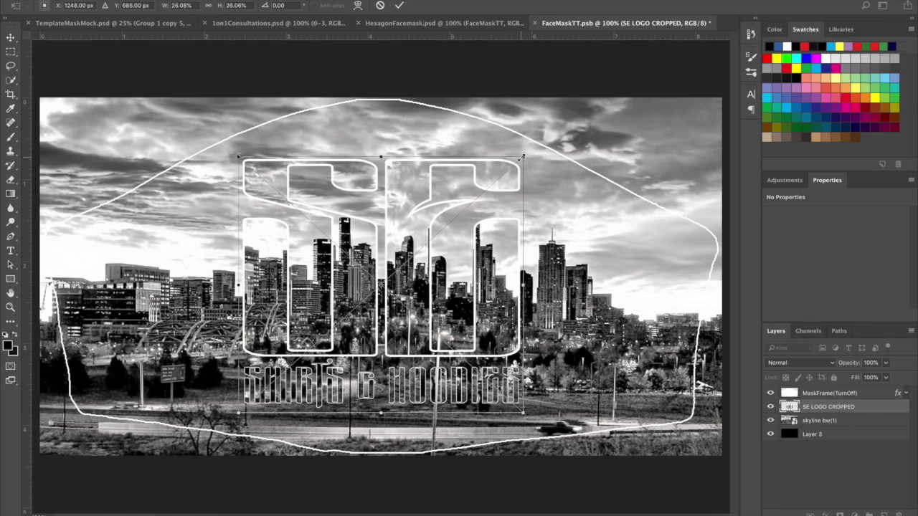
key("Return")
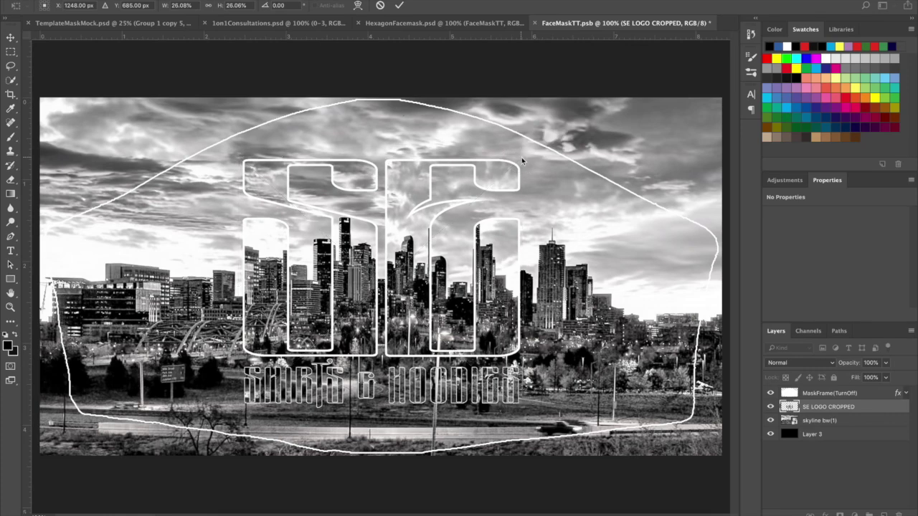
key("t")
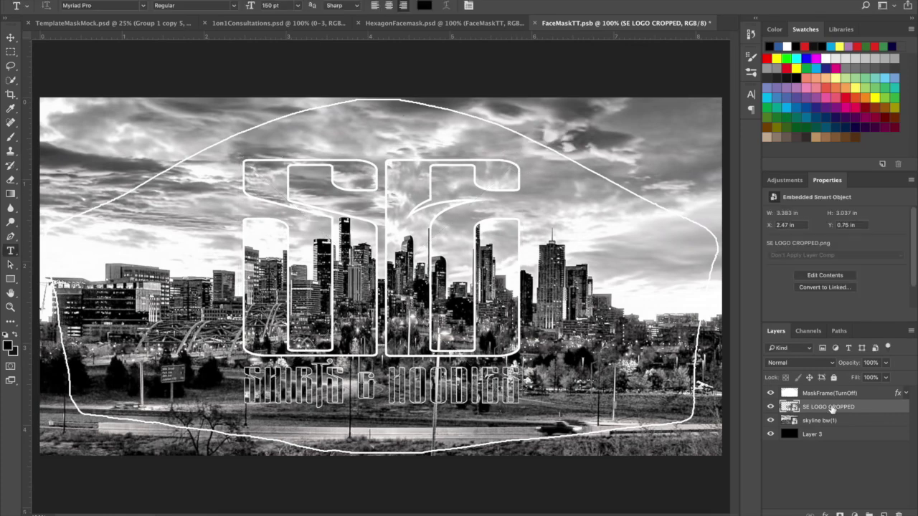
Add a black 34 px outside Stroke effect to the SE LOGO CROPPED layer.
double_click(867, 409)
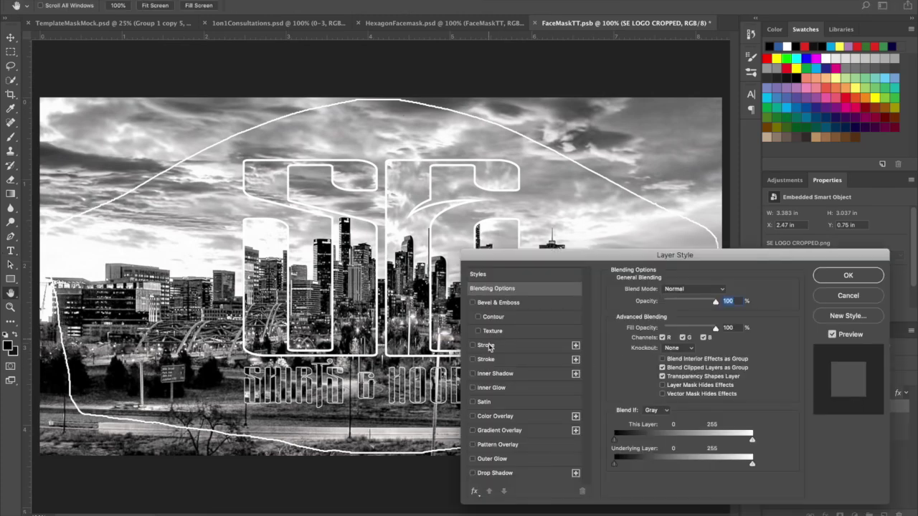
left_click(488, 346)
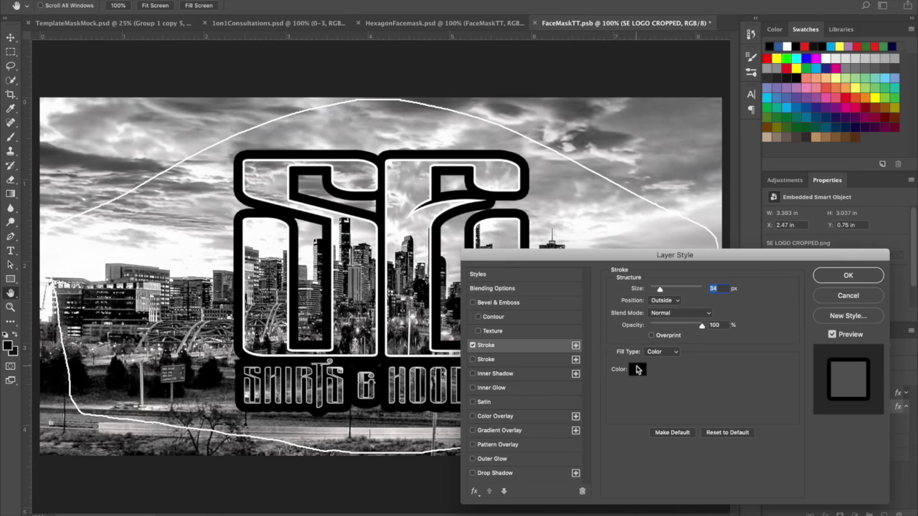
left_click(638, 369)
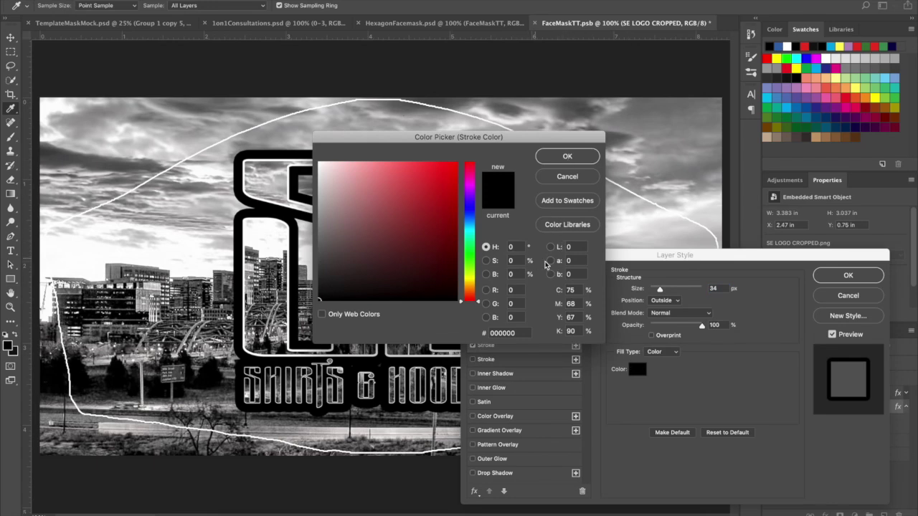
left_click(565, 157)
left_click(835, 277)
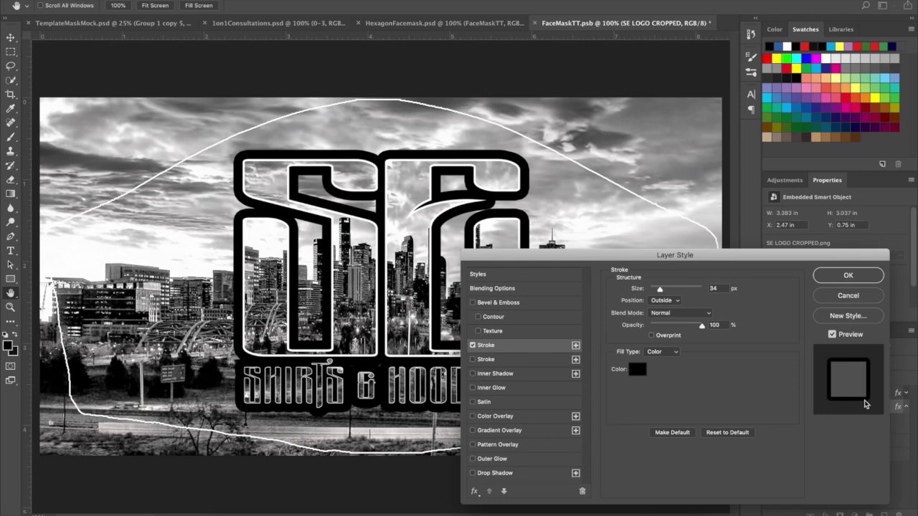
key("t")
Duplicate the SE LOGO CROPPED layer and set the copy's fill to 0%.
left_click_drag(825, 407, 883, 513)
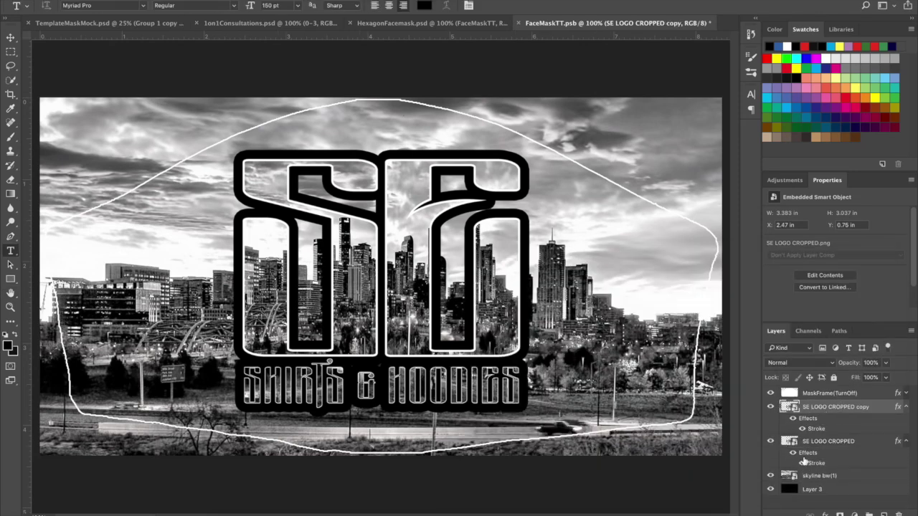
left_click(885, 378)
left_click_drag(886, 392, 828, 400)
left_click(906, 381)
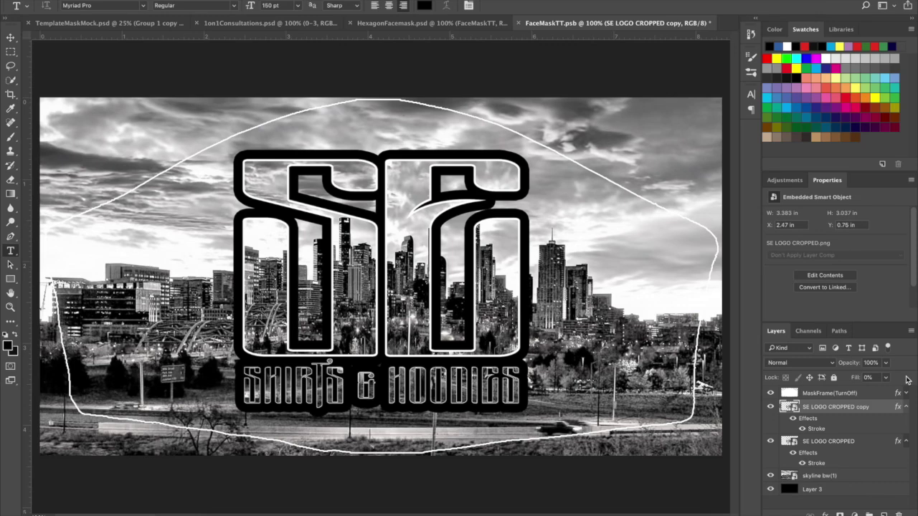
Hide the Stroke effect on the original SE LOGO CROPPED layer and toggle that layer's visibility to compare.
left_click(802, 464)
left_click(771, 446)
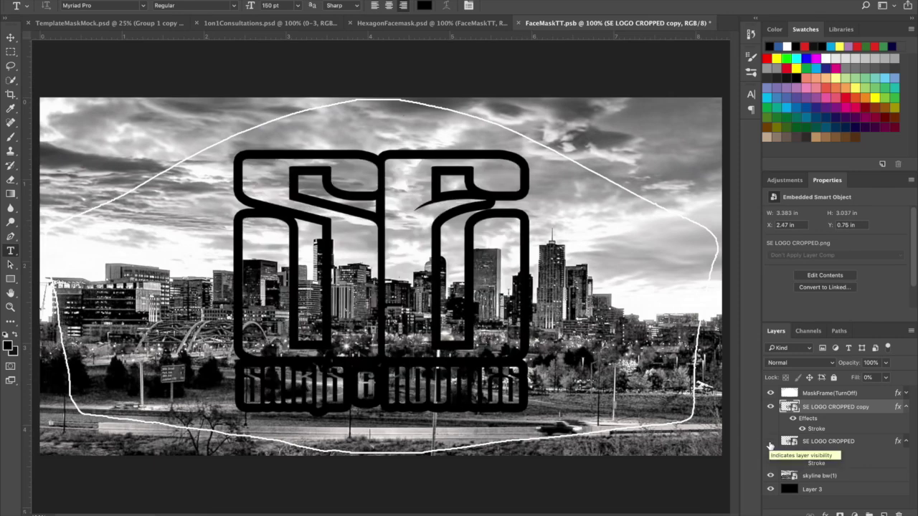
left_click(771, 446)
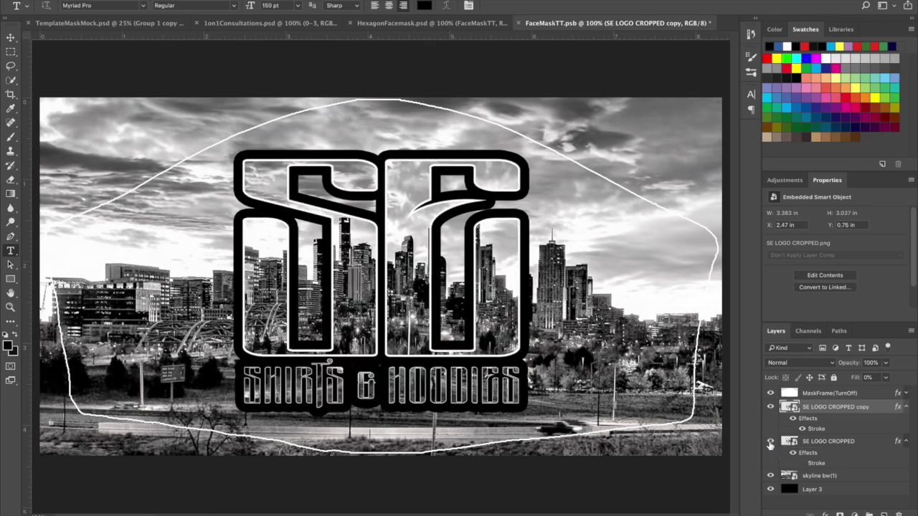
Add a white Color Overlay to the original SE LOGO CROPPED layer and set the layer's opacity to 70%.
left_click(836, 442)
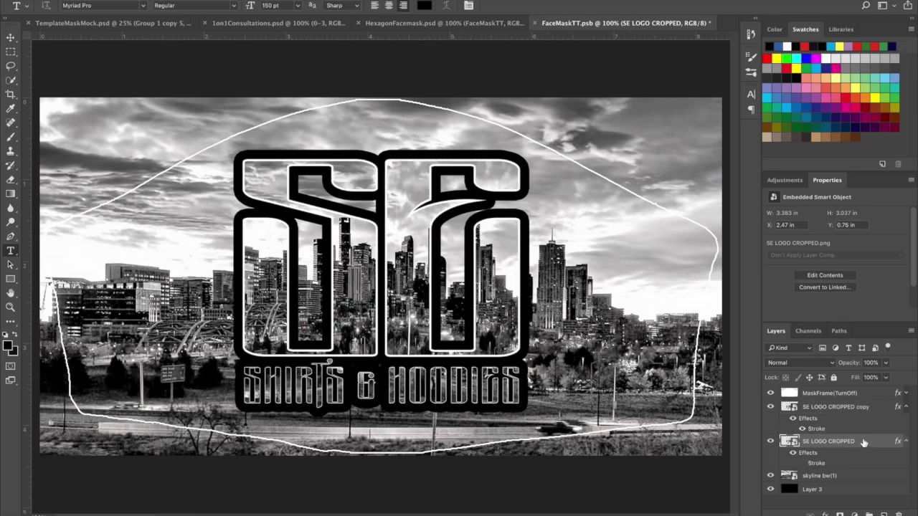
double_click(864, 442)
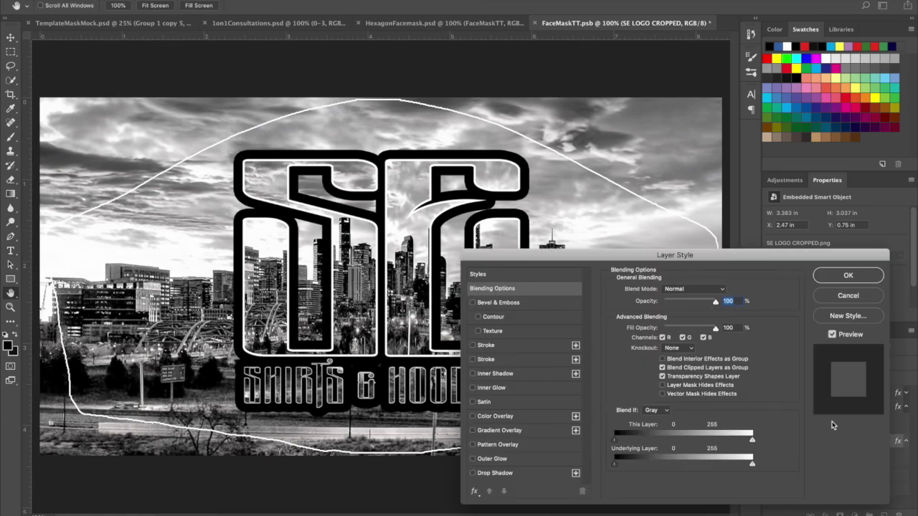
left_click(491, 418)
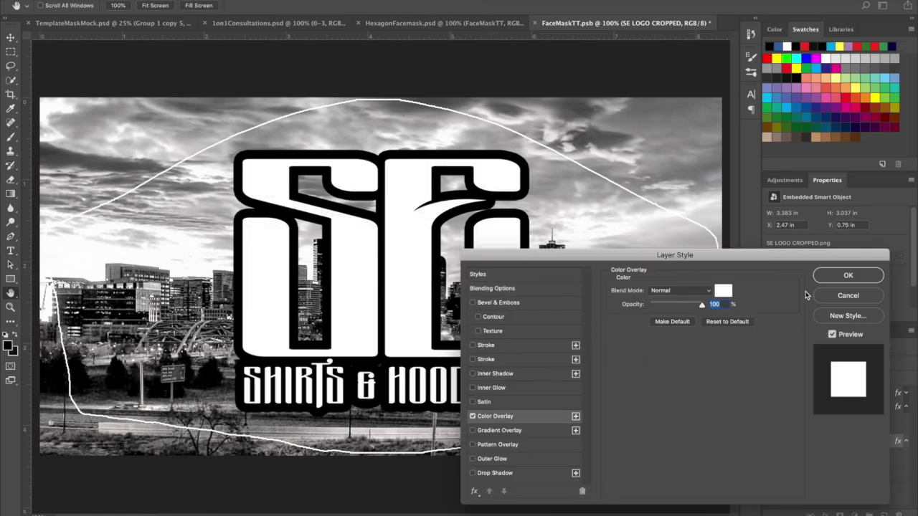
key("Return")
left_click(888, 365)
mouse_move(886, 376)
left_mouse_down()
mouse_move(862, 379)
mouse_move(871, 380)
left_mouse_up()
Preview FaceMaskMockSE_ShirtsHoodies.jpg in Finder as a reference, and return to the Photoshop mask document.
left_click(219, 512)
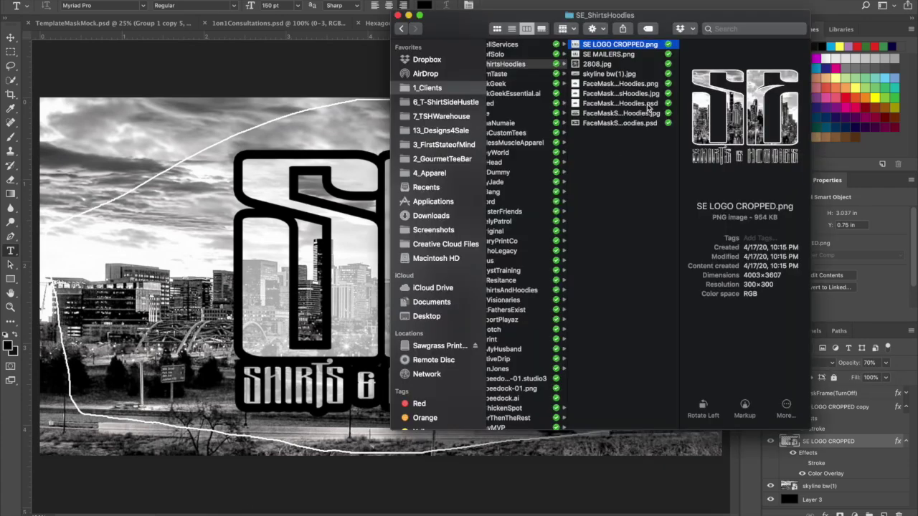
left_click(606, 94)
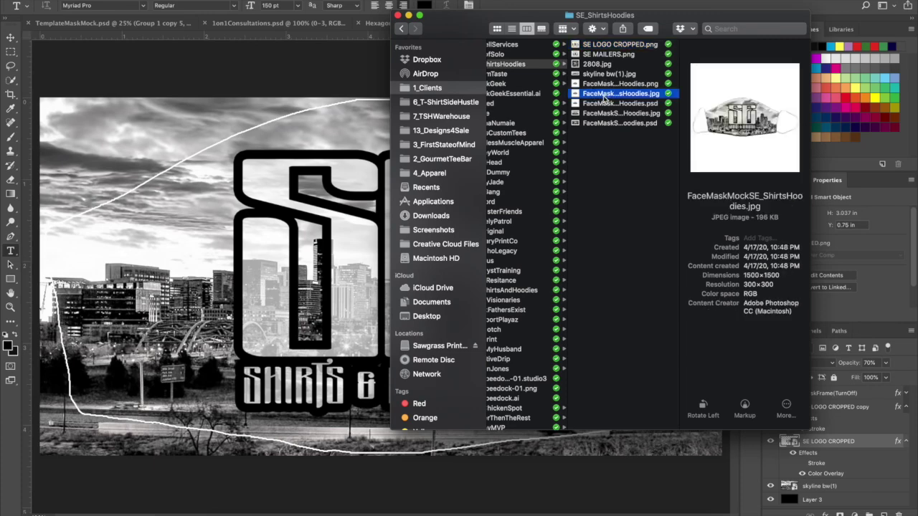
key("space")
key("space")
key("space")
key("space")
key("space")
key("space")
left_click(157, 195)
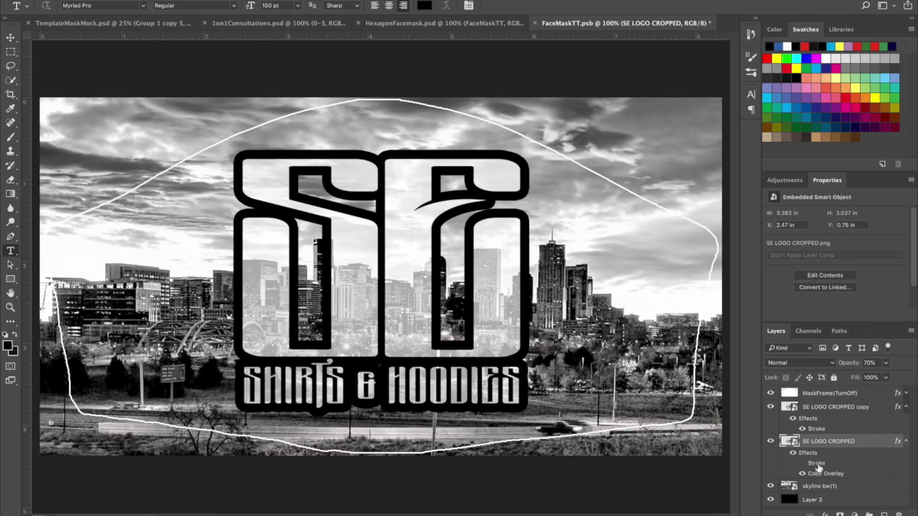
Raise the opacity of the original SE LOGO CROPPED layer to 75%.
left_click(885, 363)
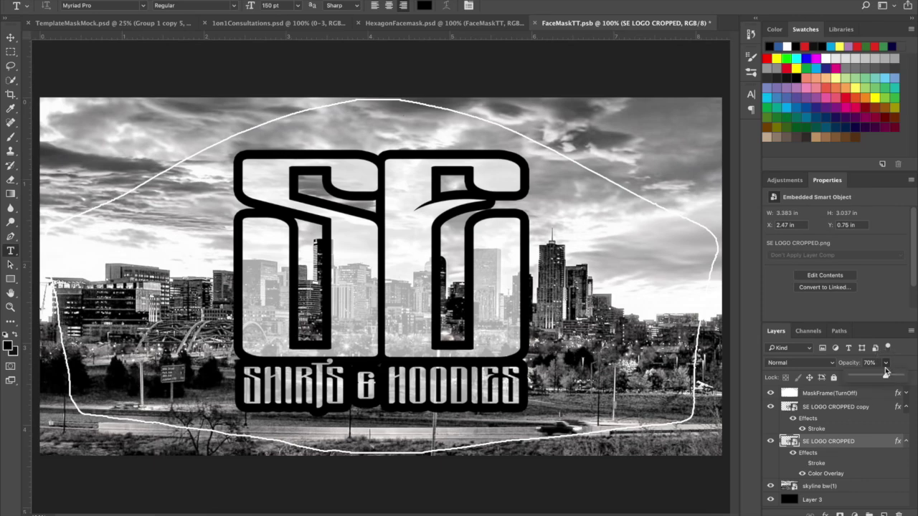
left_click_drag(885, 377, 889, 380)
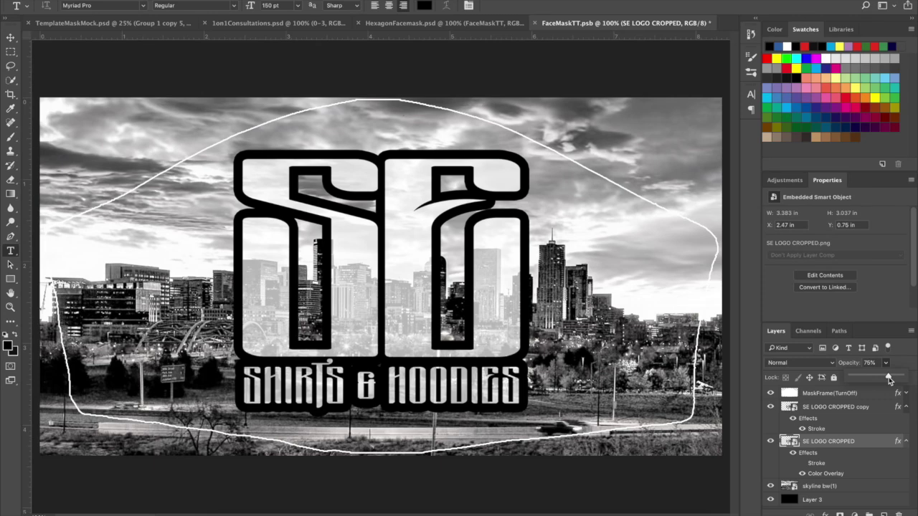
Reduce the Stroke effect's size on the SE LOGO CROPPED copy layer to 20 px.
double_click(816, 428)
key("Down")
key("Down")
key("Down")
key("Down")
key("Down")
key("Down")
key("Down")
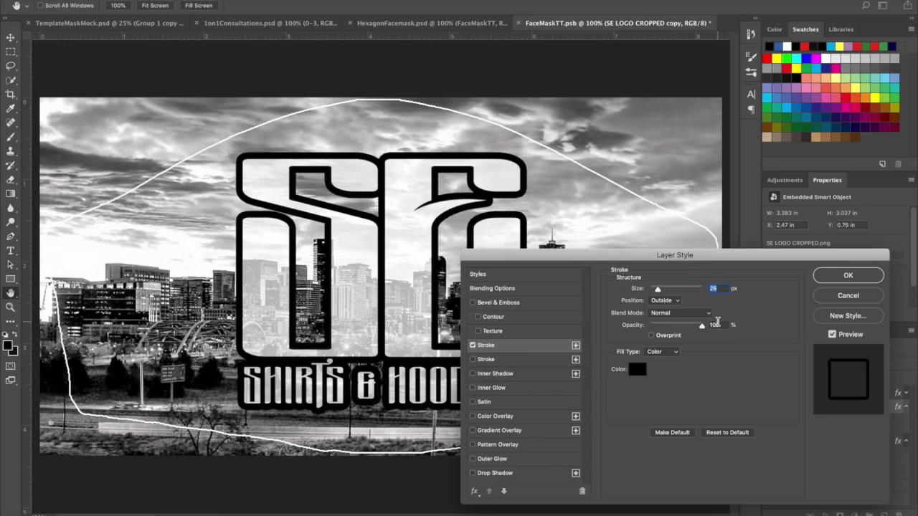
key("Down")
key("Down")
key("Down")
key("Down")
key("Down")
key("Down")
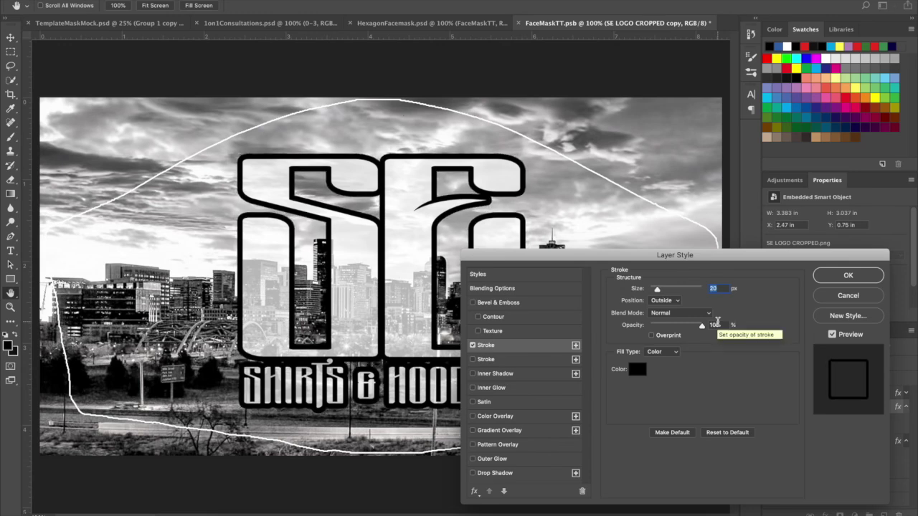
key("Return")
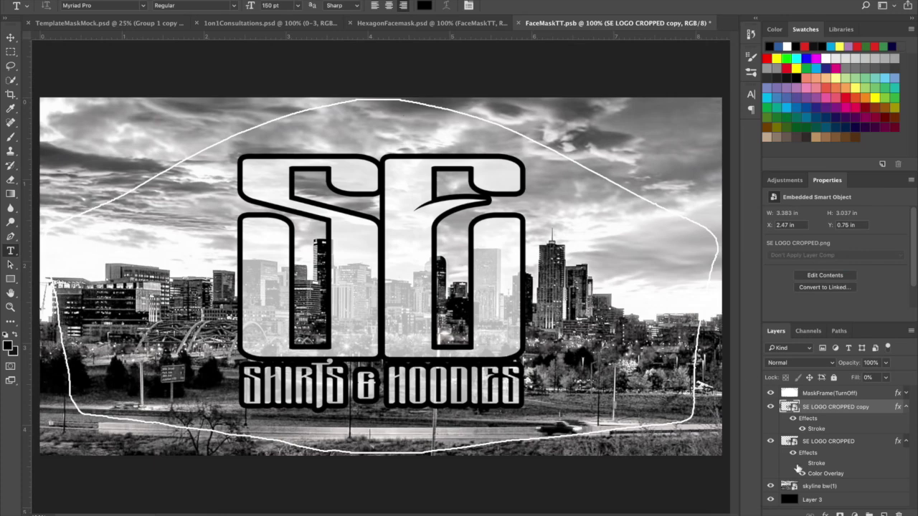
Set the original SE LOGO CROPPED layer's opacity to 82%.
left_click(836, 441)
left_click(888, 364)
mouse_move(883, 376)
left_mouse_down()
mouse_move(898, 379)
mouse_move(891, 381)
left_mouse_up()
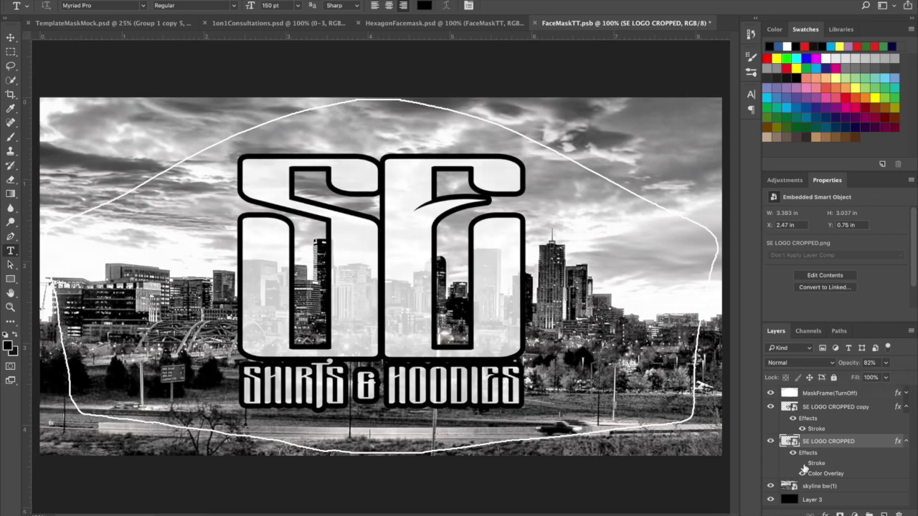
Hide the original logo layer to compare the copy at 100% and 0% fill, and restore the 0% fill and the original's visibility.
left_click(770, 443)
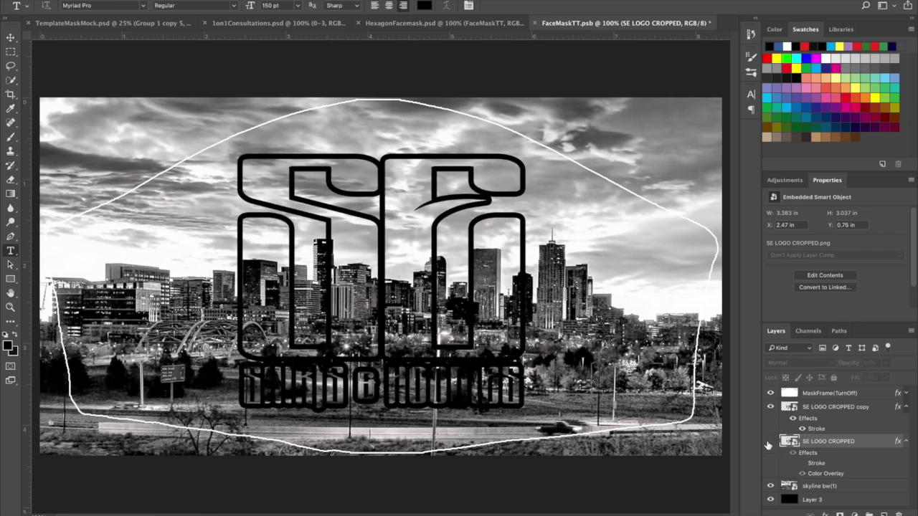
left_click(823, 409)
left_click(886, 377)
left_click_drag(861, 394, 909, 391)
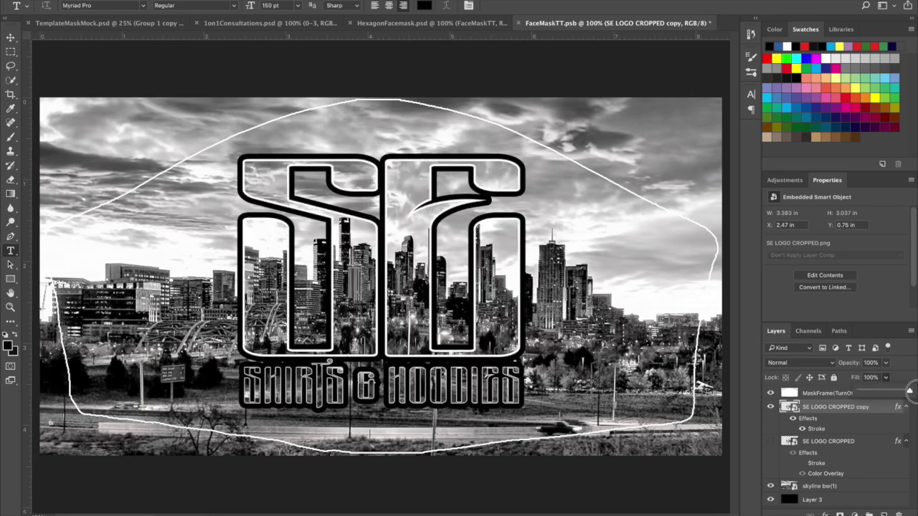
left_click(886, 364)
left_click_drag(887, 375, 801, 393)
left_click(886, 377)
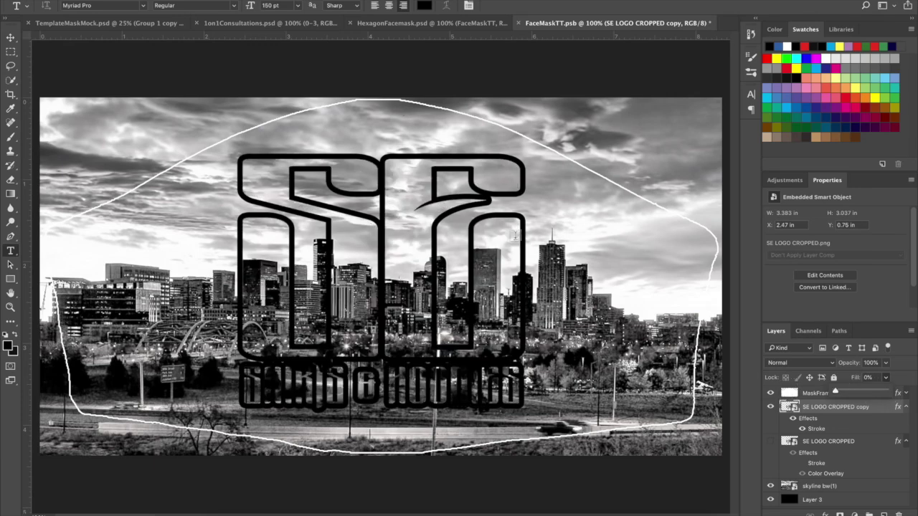
left_click(772, 442)
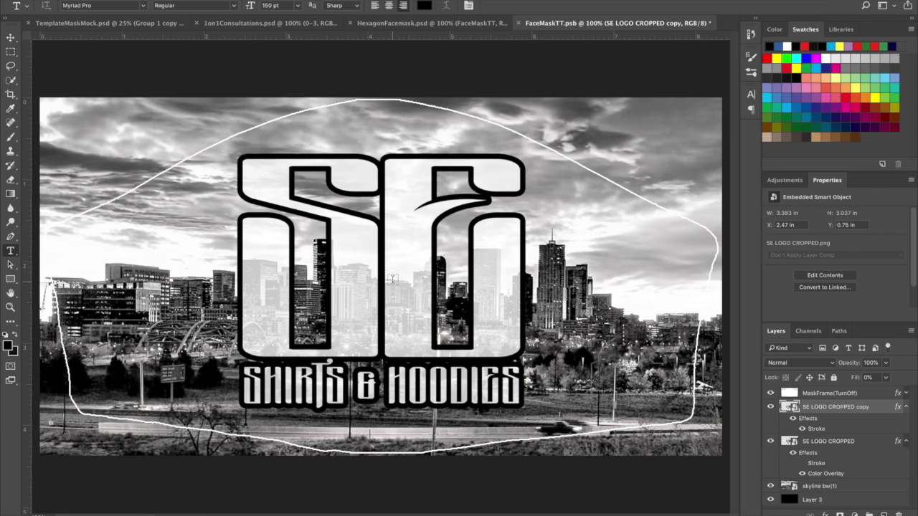
Reposition the skyline bw(1) image behind the logo to about X -1.92 in, Y -0.43 in.
left_click(817, 488)
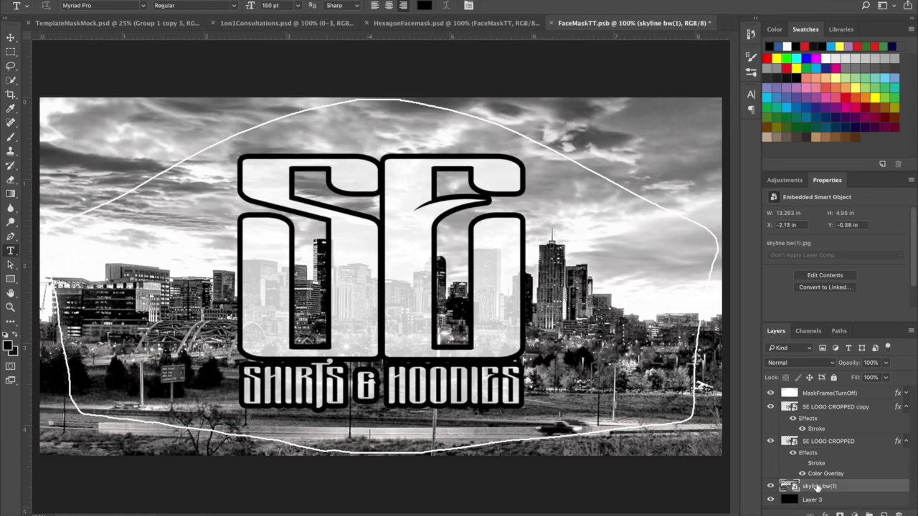
key("v")
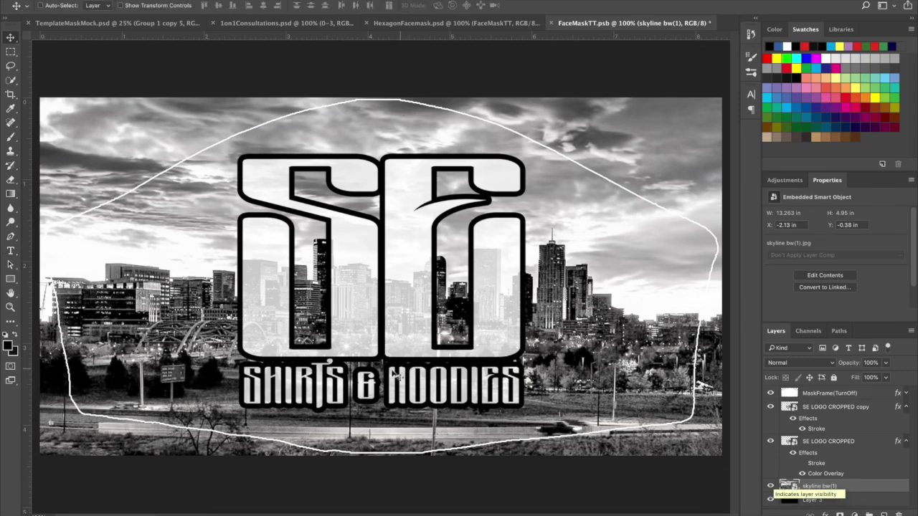
left_click_drag(405, 374, 407, 374)
left_click_drag(402, 378, 402, 375)
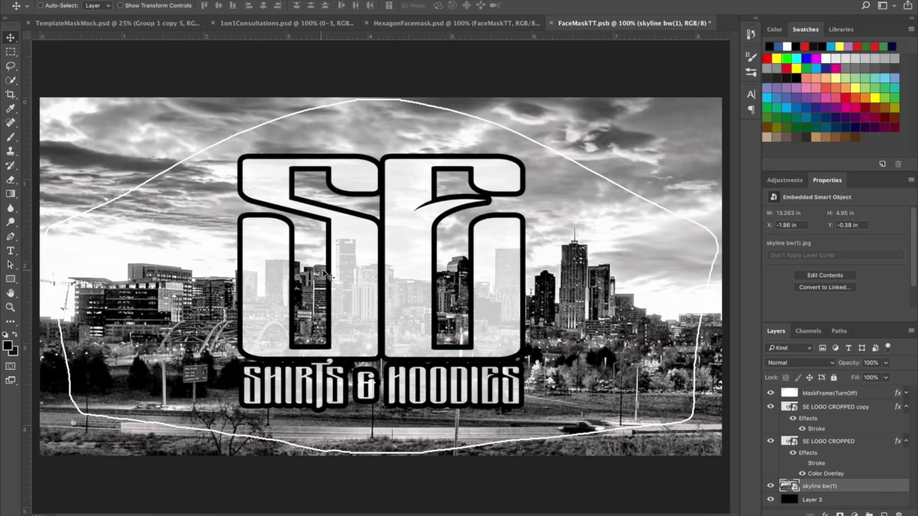
left_click_drag(351, 260, 352, 259)
mouse_move(495, 304)
left_mouse_down()
mouse_move(458, 285)
mouse_move(488, 284)
mouse_move(490, 293)
mouse_move(479, 290)
mouse_move(490, 295)
left_mouse_up()
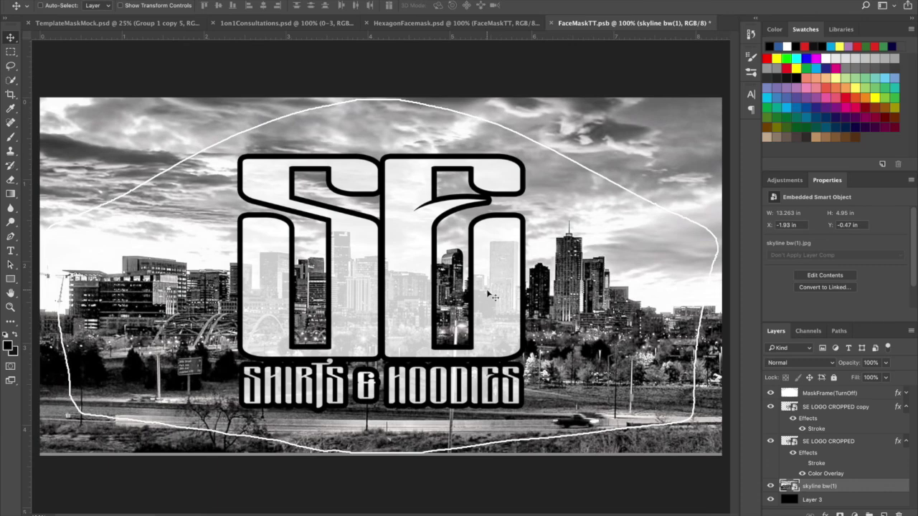
left_click_drag(489, 293, 489, 296)
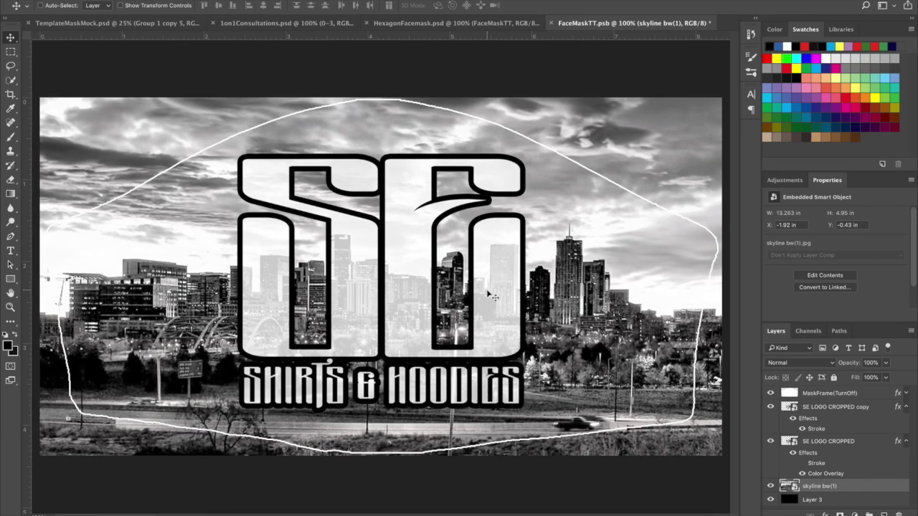
Hide the MaskFrame(TurnOff) layer and save the smart object to update the HexagonFacemask.psd mockup.
left_click(771, 394)
key("ctrl+s")
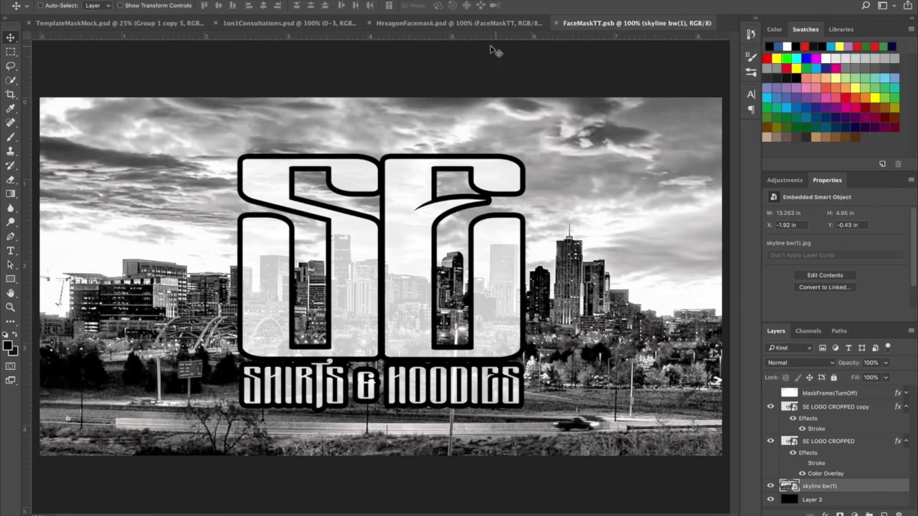
left_click(422, 24)
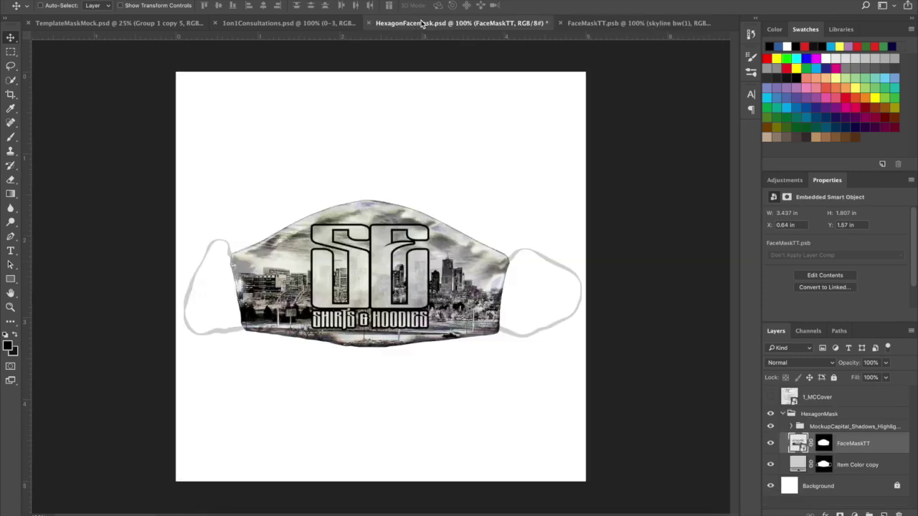
Expand the MockupCapital_Shadows_Highlights group and set the Multiply shading layer Image- Hexagon copy 4 to 48% opacity.
left_click(783, 414)
left_click(782, 414)
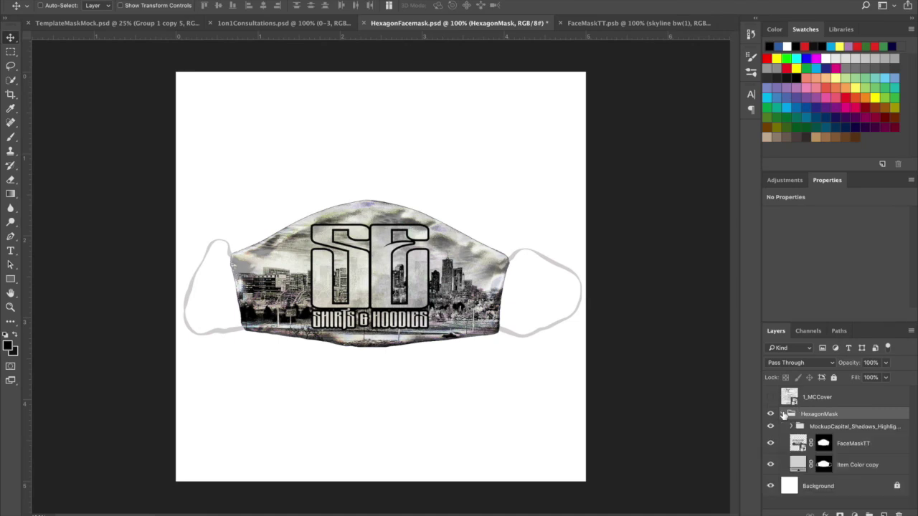
left_click(790, 429)
left_click(790, 427)
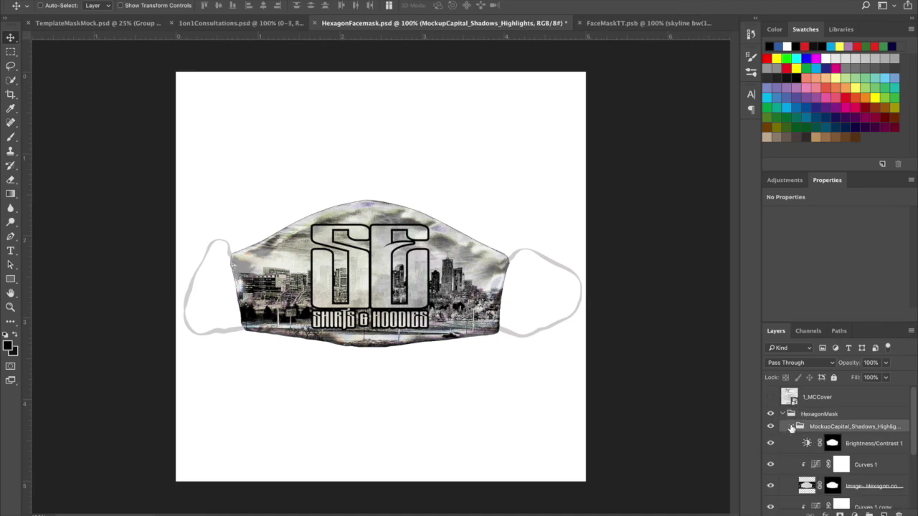
left_click(771, 485)
left_click(771, 486)
left_click(864, 486)
left_click(885, 363)
left_click_drag(888, 377, 877, 377)
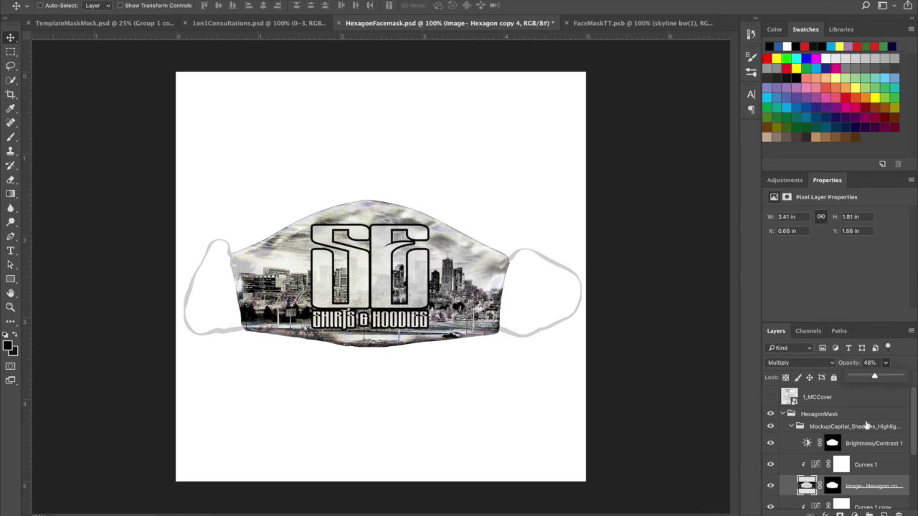
Toggle the Overlay layer Image- Hexagon copy 2 to check its effect, and set its opacity to 90%.
scroll(868, 427, "down", 5)
left_click(771, 435)
left_click(771, 435)
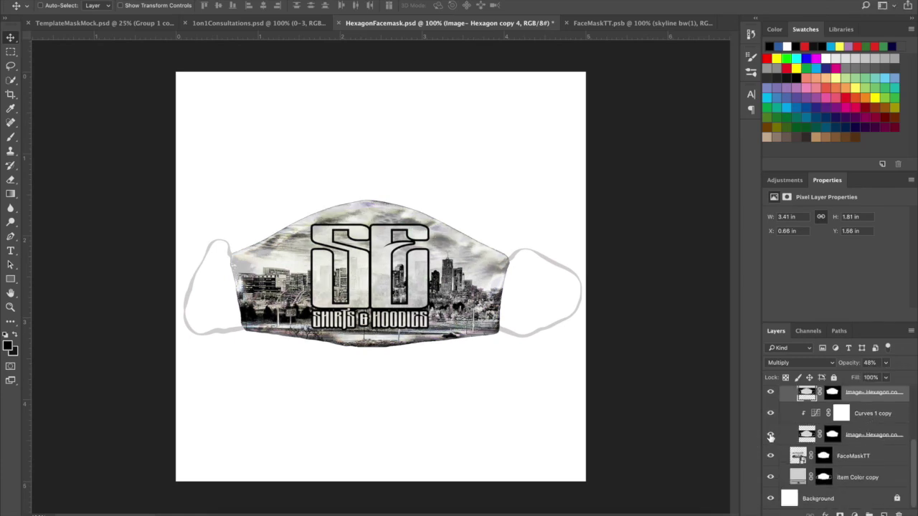
left_click(862, 439)
left_click(886, 363)
mouse_move(881, 378)
left_mouse_down()
mouse_move(863, 379)
mouse_move(897, 380)
left_mouse_up()
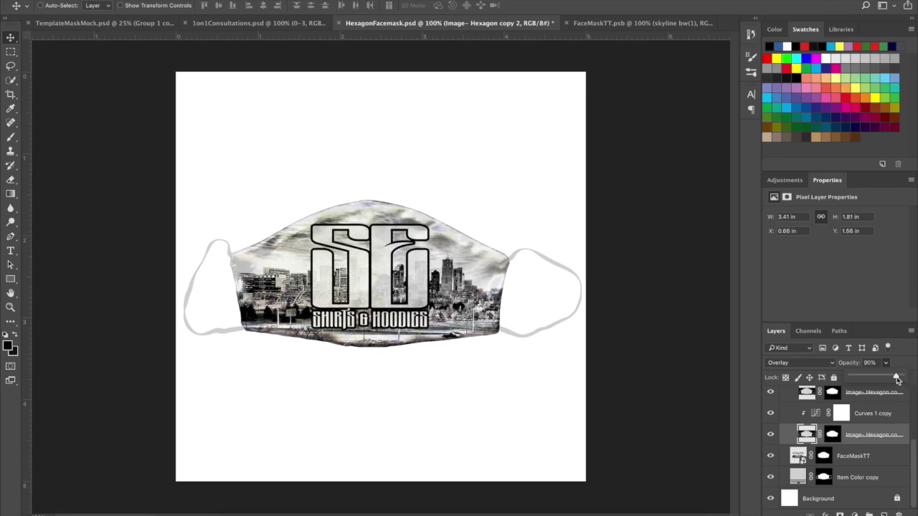
left_click(608, 422)
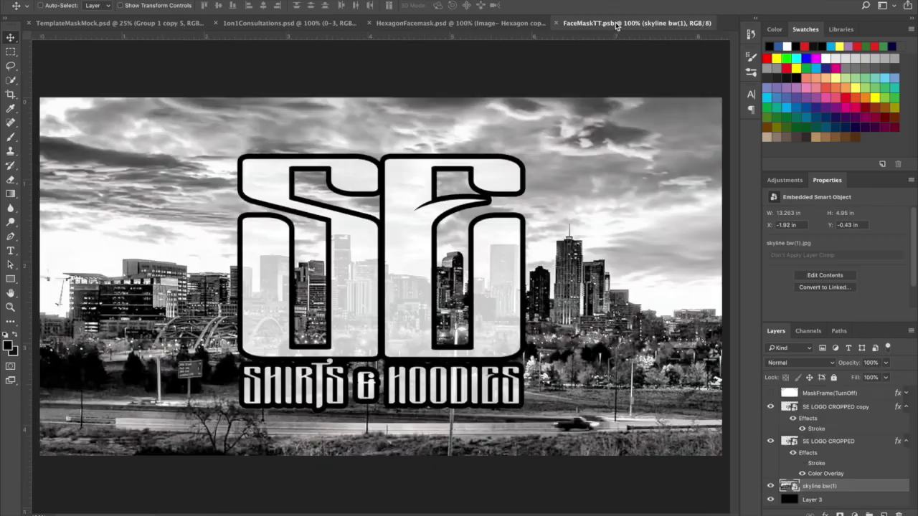
Shift both SE LOGO CROPPED layers slightly downward in FaceMaskTT.psb and save to update the HexagonFacemask.psd mockup.
left_click(617, 23)
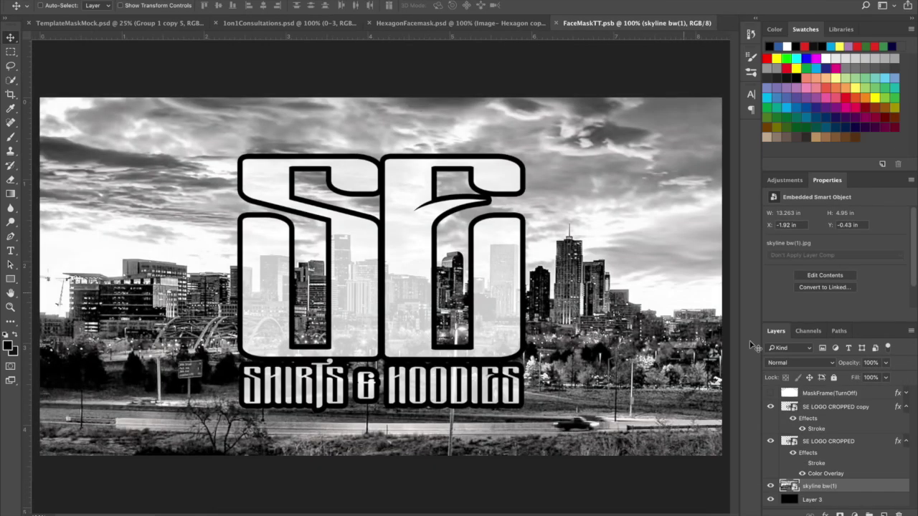
left_click(828, 412)
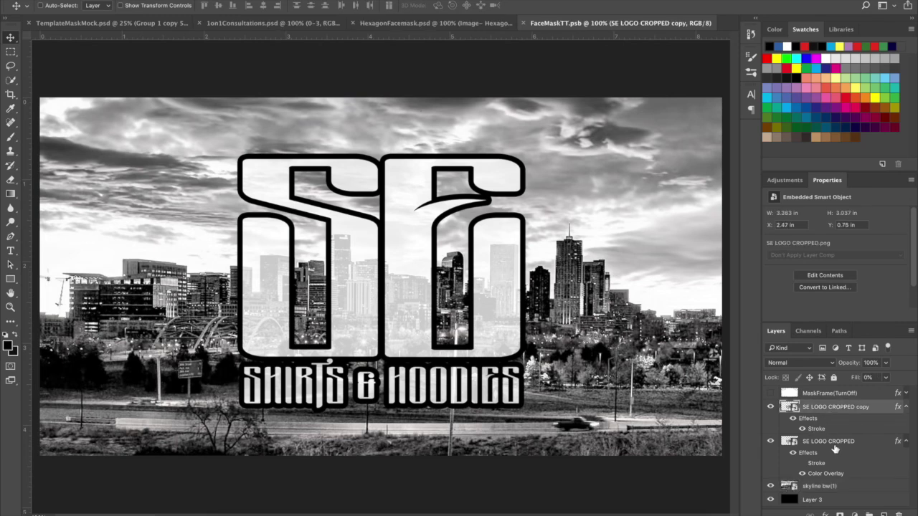
left_click(834, 449, "shift")
key("Down")
key("Down")
key("Down")
key("Down")
key("Down")
key("Down")
key("Down")
key("Down")
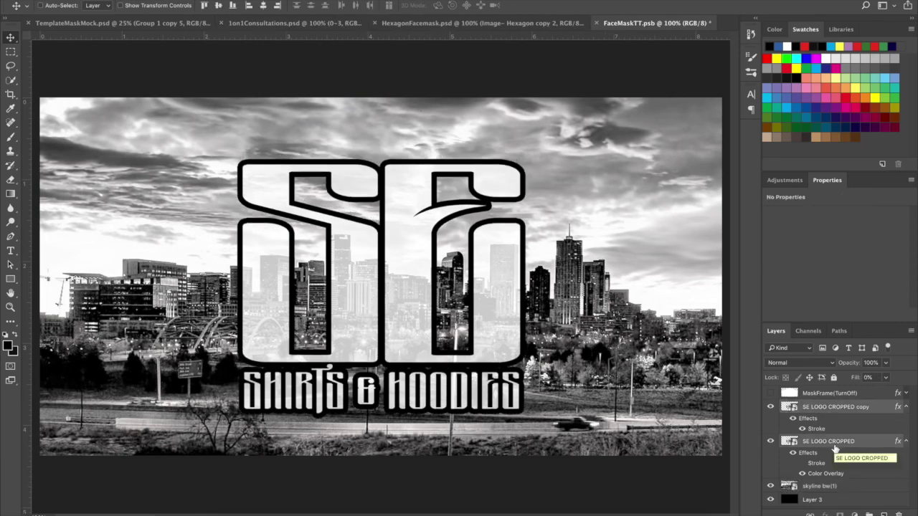
key("ctrl+s")
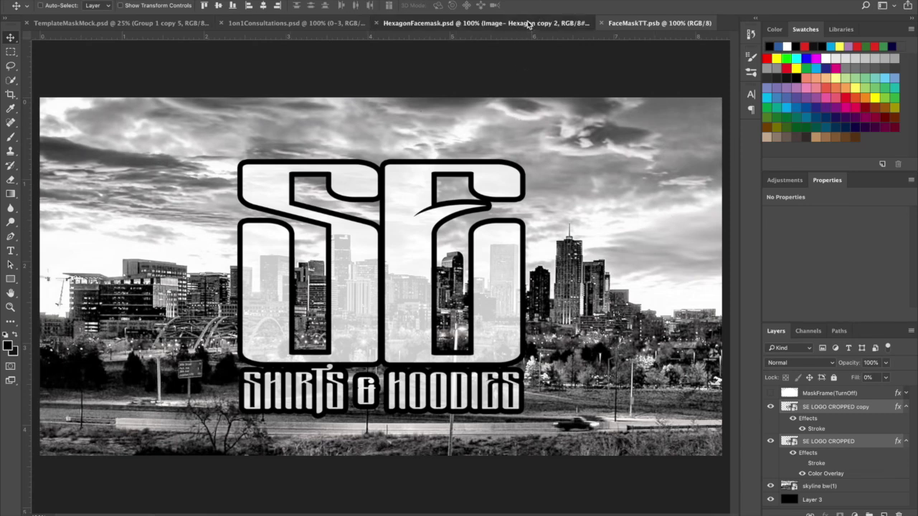
left_click(524, 24)
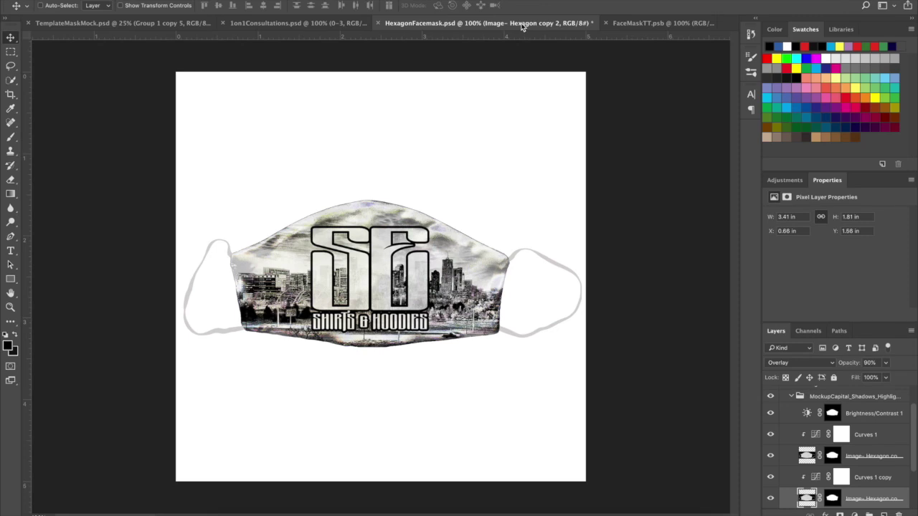
Check the TemplateMaskMock.psd print template, and try moving the FaceMaskTT smart object from its place in HexagonFacemask.psd.
left_click(205, 23)
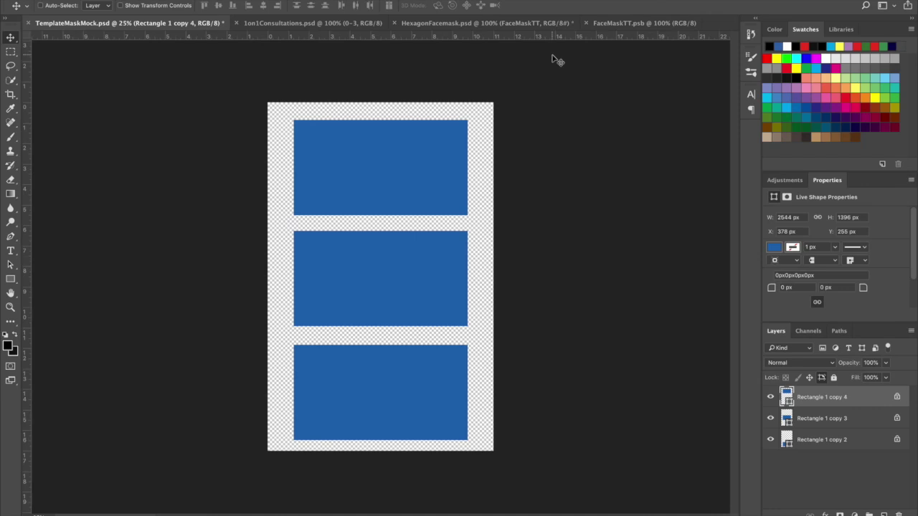
left_click(538, 25)
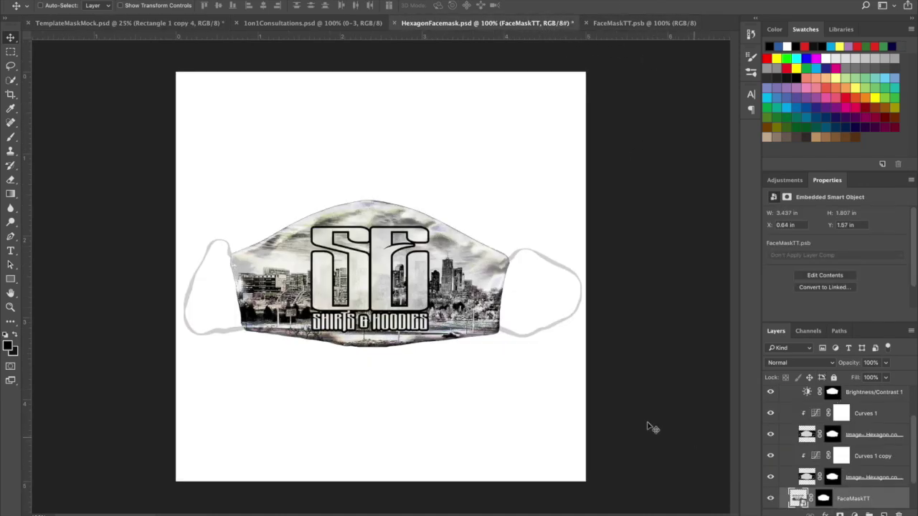
left_click_drag(472, 334, 437, 293)
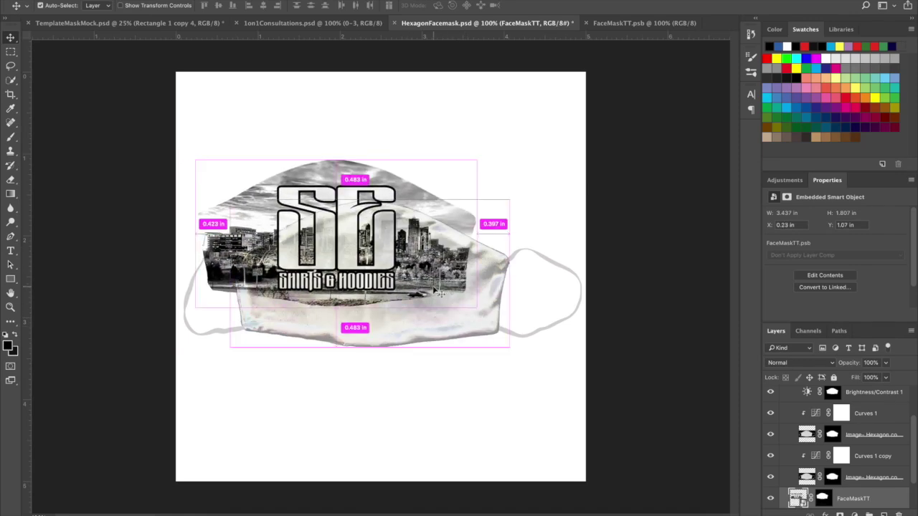
Copy the skyline and both SE logo layers from FaceMaskTT.psb into TemplateMaskMock.psd, over the uppermost blue rectangle.
left_click(623, 23)
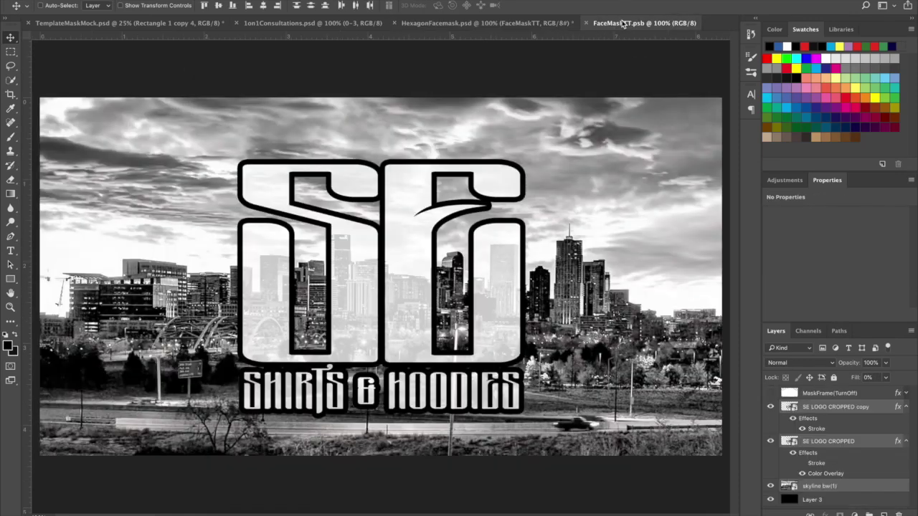
left_click_drag(459, 309, 393, 177)
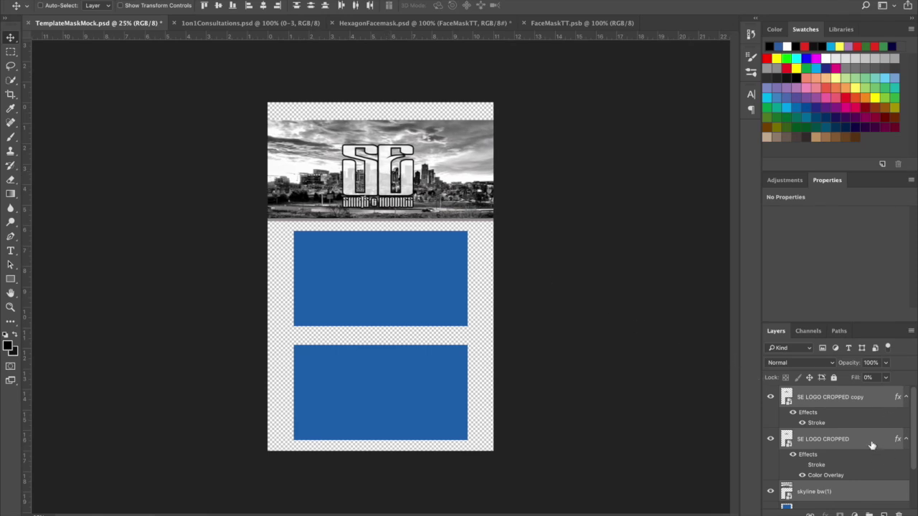
Create a clipping mask that clips the skyline and both logo layers to the Rectangle 1 copy 4 shape.
double_click(827, 181)
right_click(844, 258)
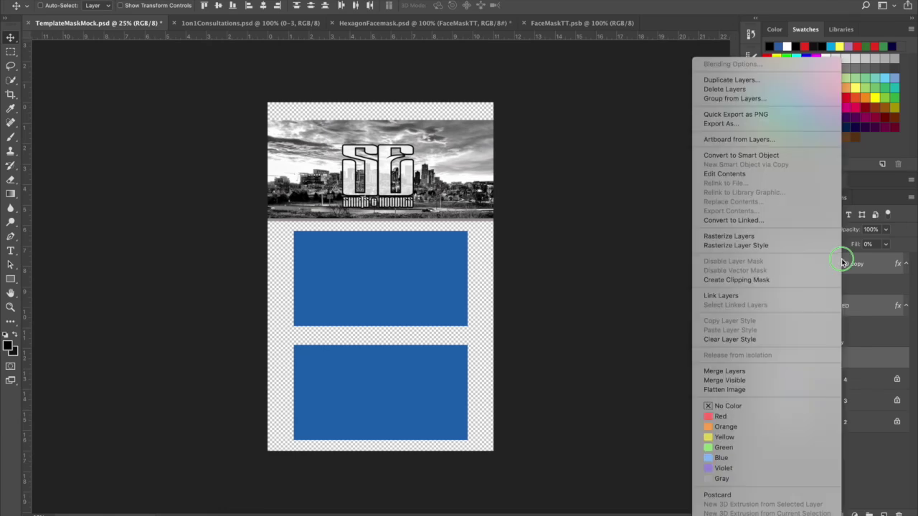
left_click(777, 281)
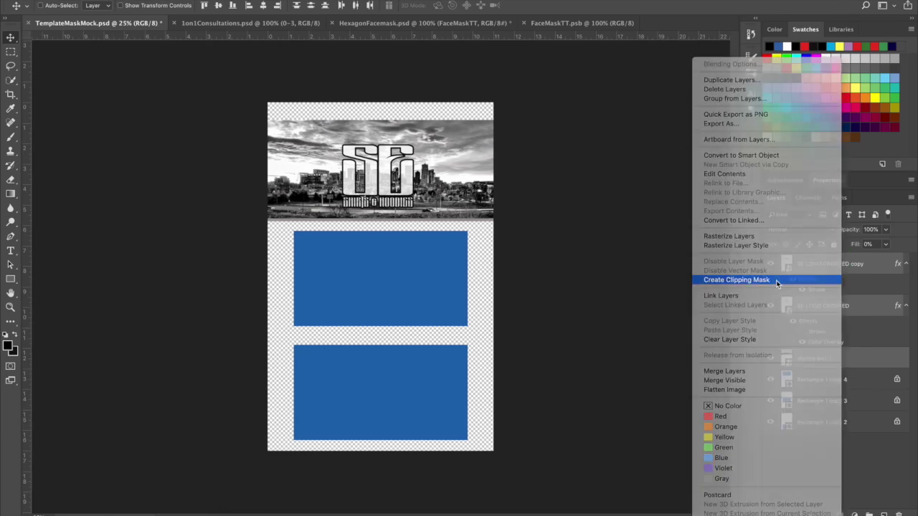
Nudge the clipped skyline and both SE logo layers slightly upward within the uppermost rectangle.
key("Up")
key("Up")
key("Up")
key("Up")
key("Up")
key("Up")
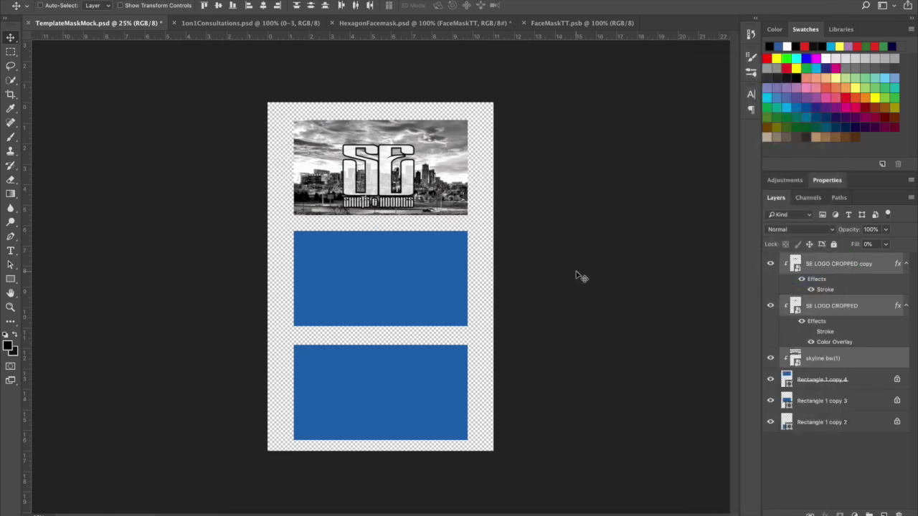
key("Down")
key("Down")
key("Up")
key("Up")
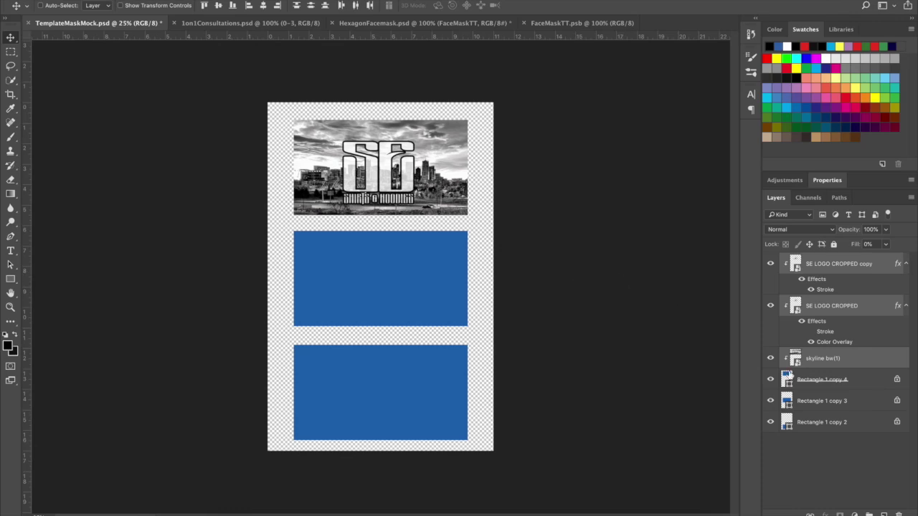
left_click(855, 307)
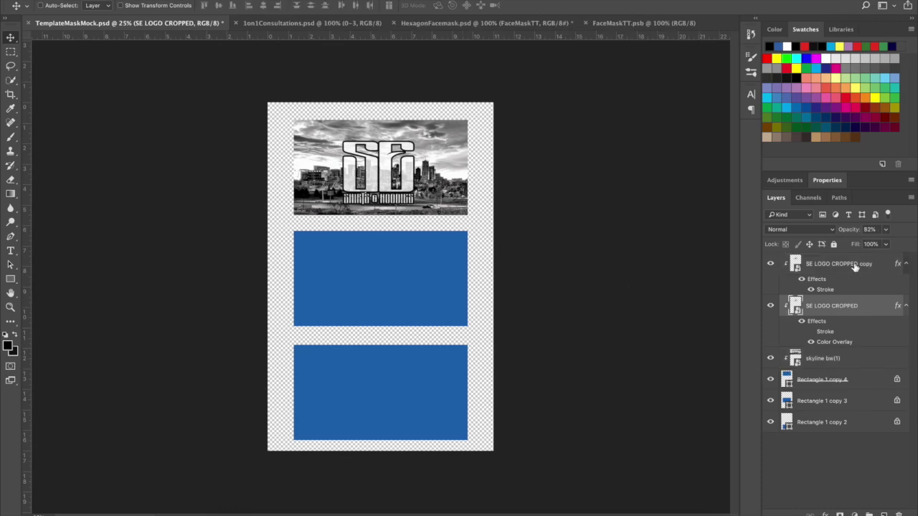
left_click(855, 267)
left_click(855, 307, "shift")
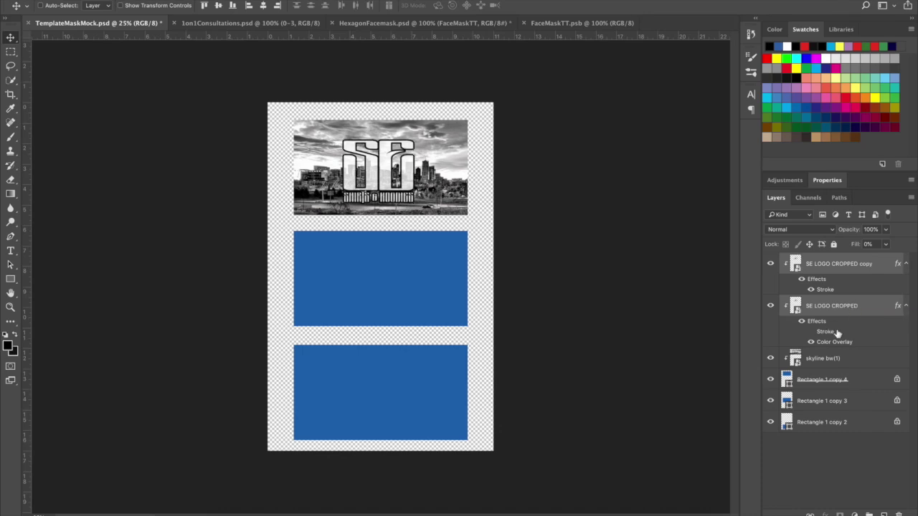
left_click(837, 362)
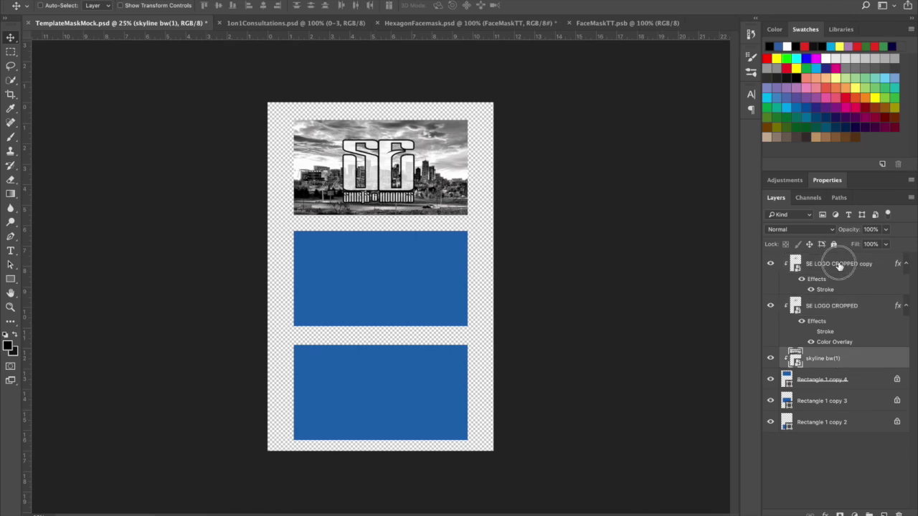
left_click(839, 269, "shift")
left_click(838, 383)
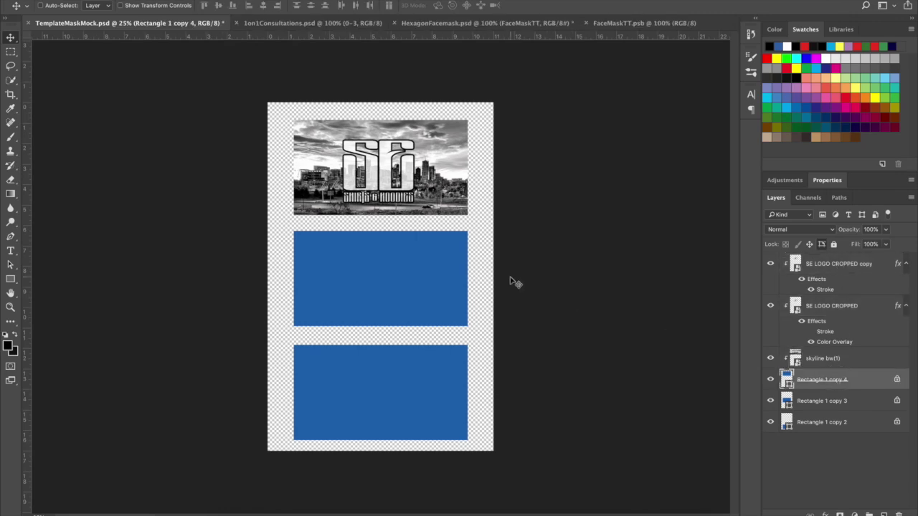
Delete the two empty blue rectangle layers, Rectangle 1 copy 3 and Rectangle 1 copy 2.
left_click(832, 402)
key("Delete")
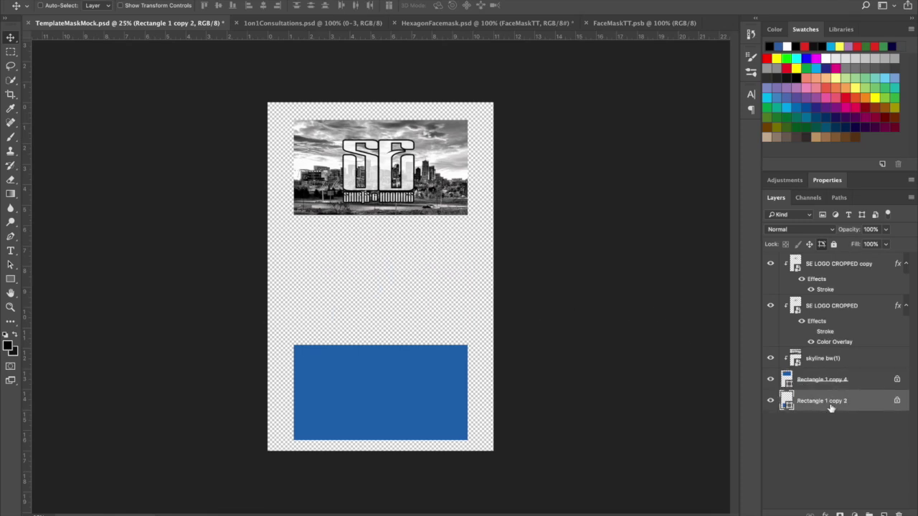
key("Delete")
Duplicate the finished mask artwork with its Rectangle 1 copy 4 base twice, stacking the copies below the original.
left_click(845, 266, "shift")
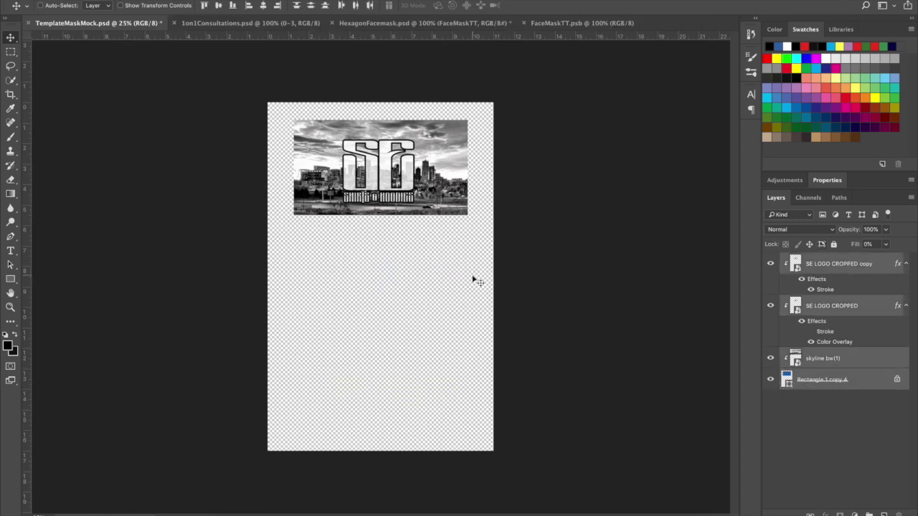
left_click_drag(396, 172, 394, 300)
left_click_drag(393, 352, 394, 459, "alt")
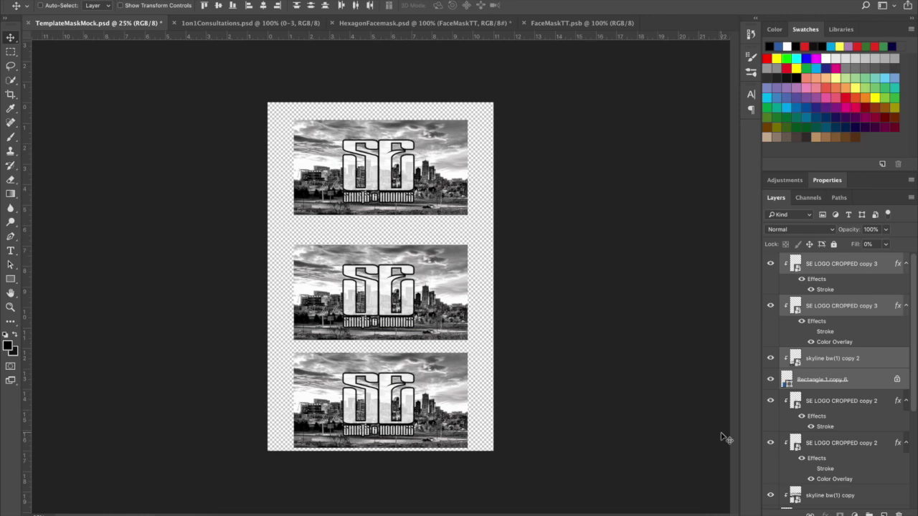
Nudge the lowest mask copy upward to leave a margin above the page's lower edge.
key("Up")
key("Up")
key("Up")
key("Up")
key("Up")
key("Up")
key("Up")
key("Up")
key("Up")
key("Up")
key("Up")
key("Up")
key("Up")
key("Up")
key("Up")
key("Up")
key("Up")
key("Up")
key("Up")
key("Up")
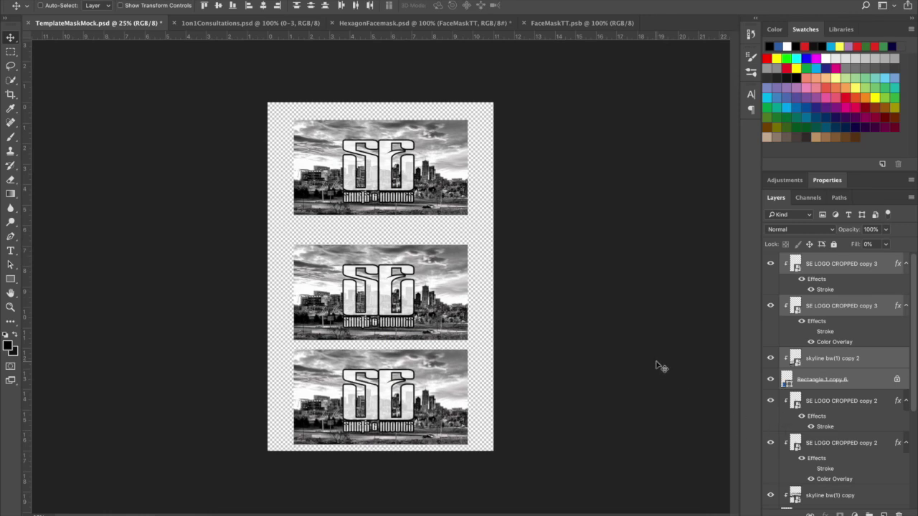
Move the middle mask copy, including Rectangle 1 copy 5, upward to even out the gaps between the three masks.
scroll(909, 396, "down", 5)
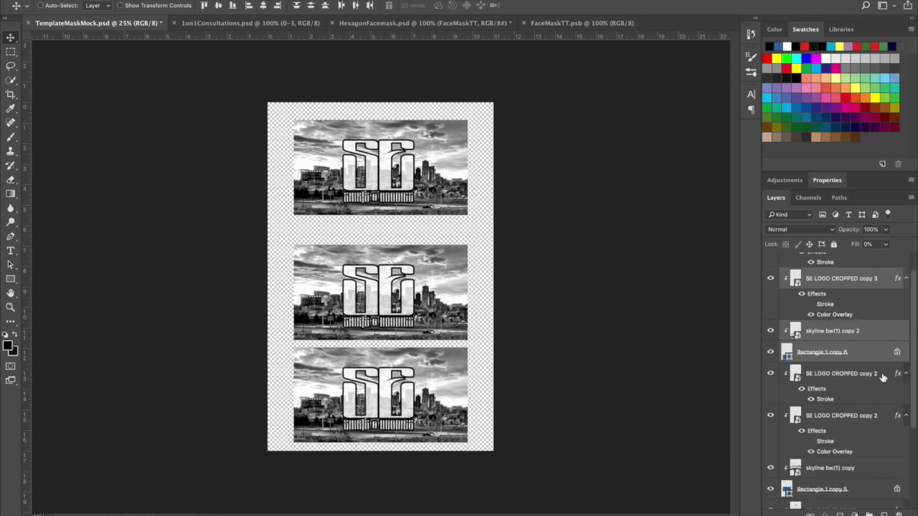
left_click(867, 419)
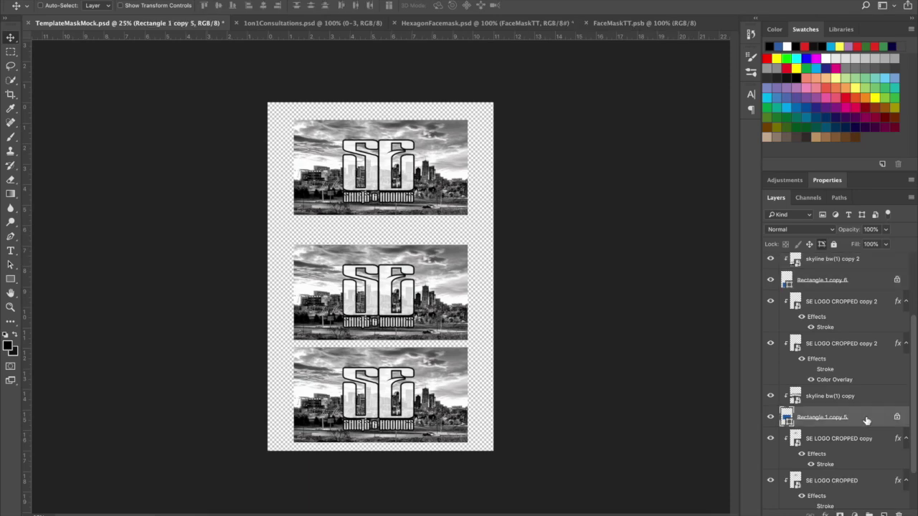
left_click(849, 313, "shift")
key("Up")
key("Up")
key("Up")
key("Up")
key("Up")
key("Up")
key("Up")
key("Up")
key("Up")
key("Up")
key("Up")
key("Up")
key("Up")
key("Up")
key("Up")
key("Up")
key("Up")
key("Up")
key("Up")
key("Up")
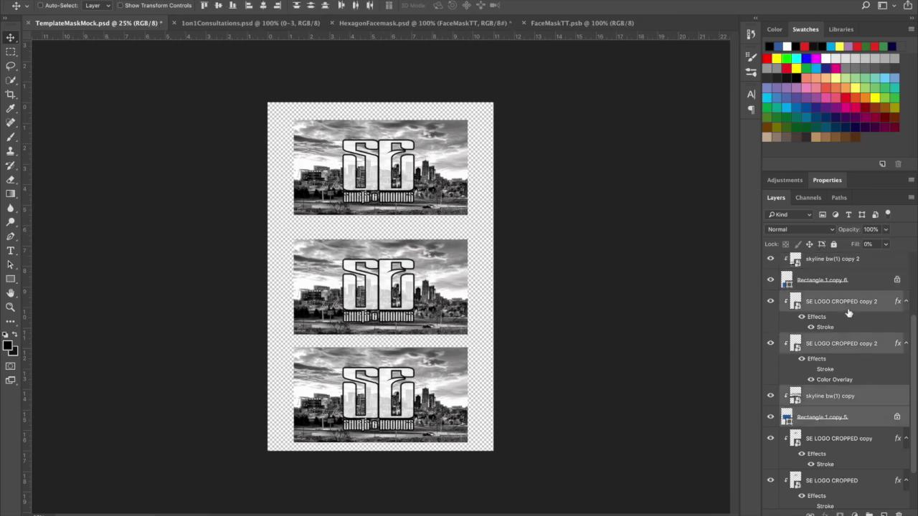
key("Up")
key("Up")
key("Up")
key("Up")
key("Up")
key("Up")
key("Up")
key("Up")
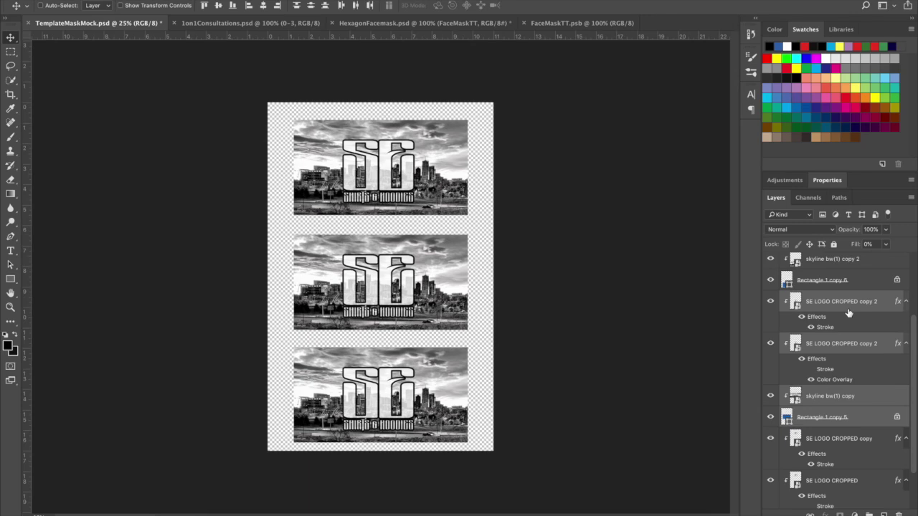
Start saving the template as a new file and choose the SE_ShirtsHoodies folder inside 1_Clients.
left_click(101, 0)
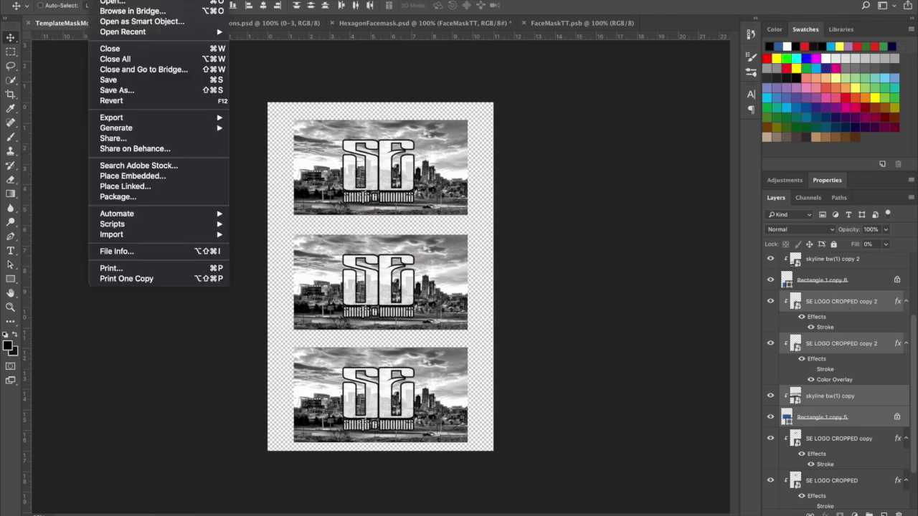
left_click(149, 91)
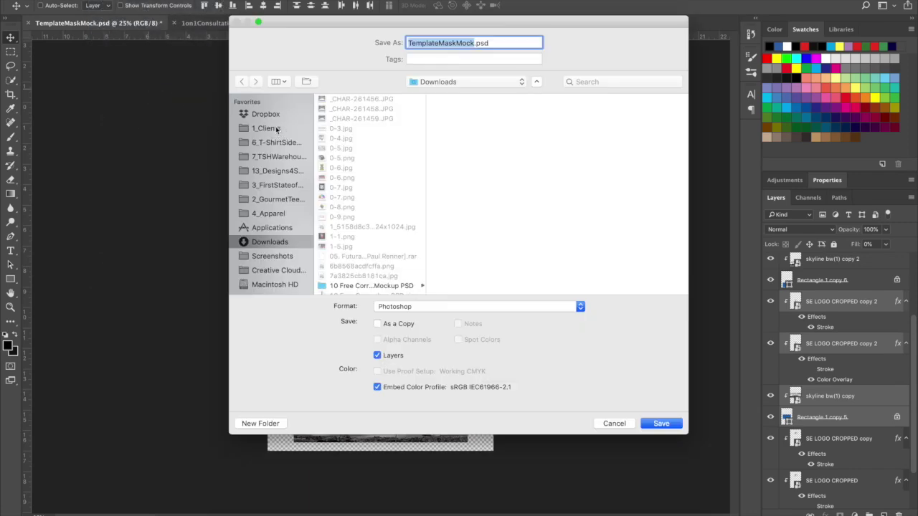
left_click(266, 127)
type("se")
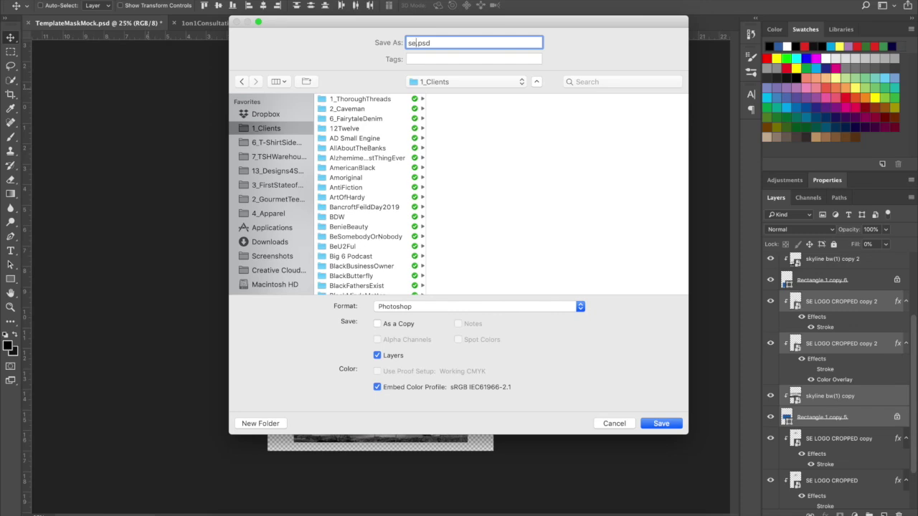
key("Tab")
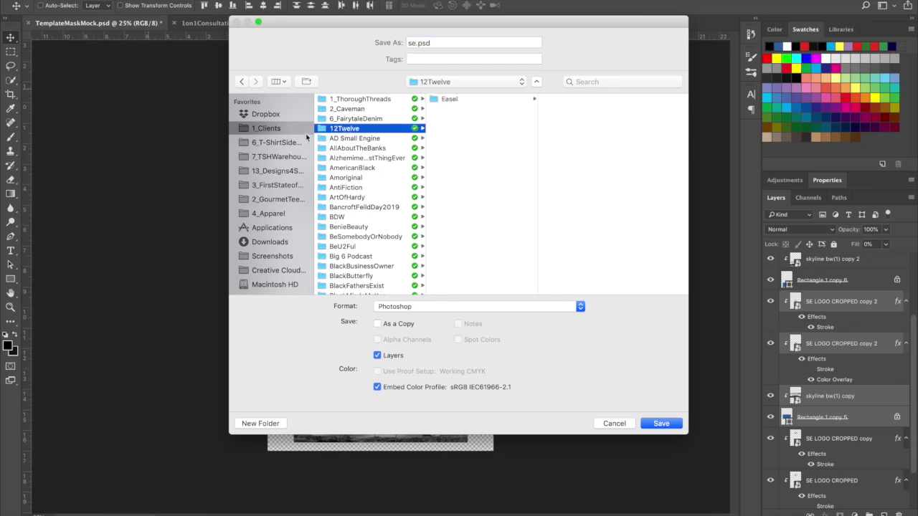
type("se")
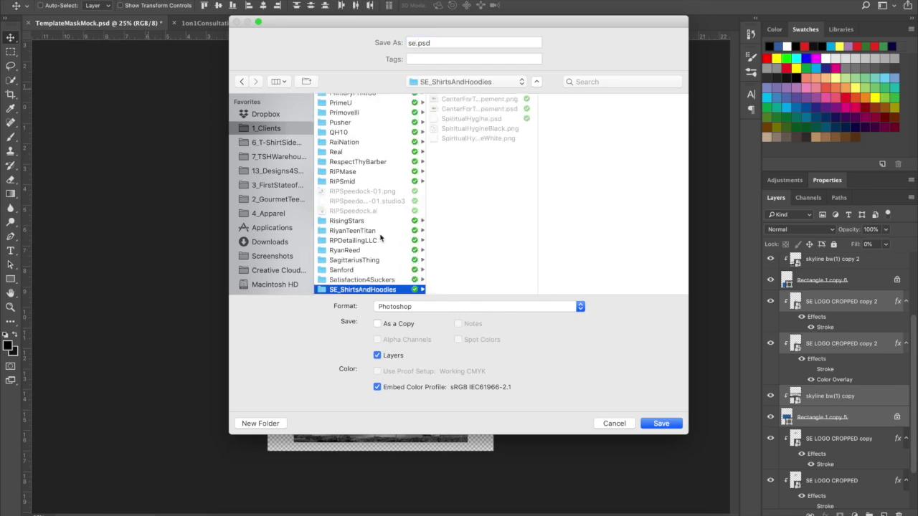
scroll(351, 287, "down", 3)
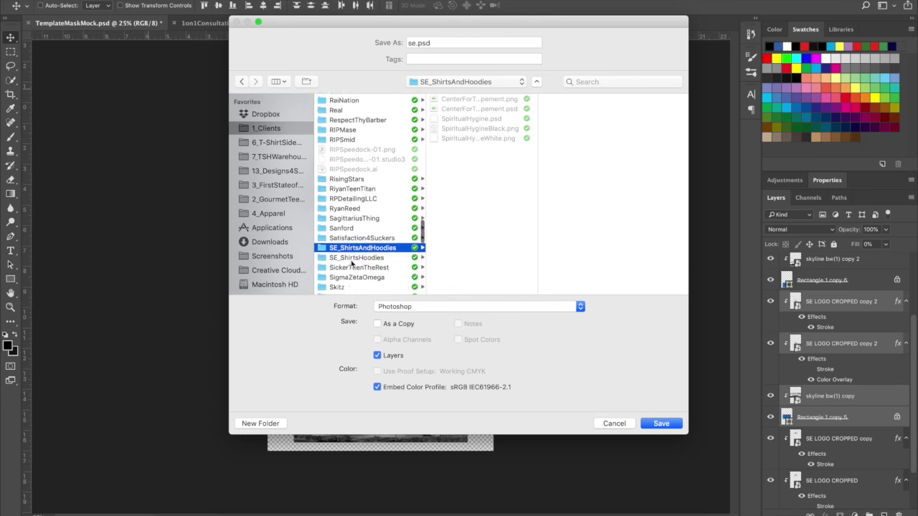
left_click(352, 258)
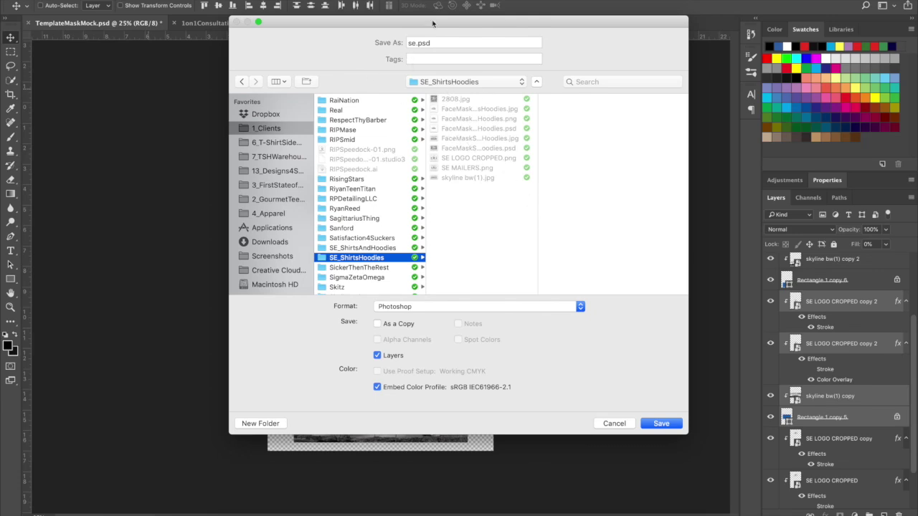
Name the file Masks.psd and save it in Photoshop format with layers.
left_click(415, 43)
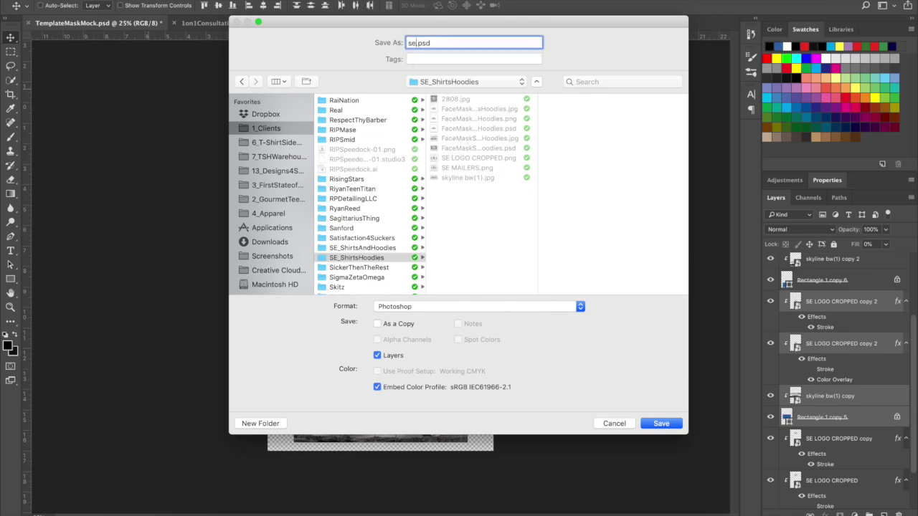
key("BackSpace")
key("BackSpace")
type("Mask.ps")
key("BackSpace")
key("BackSpace")
type("sk")
key("Return")
key("Return")
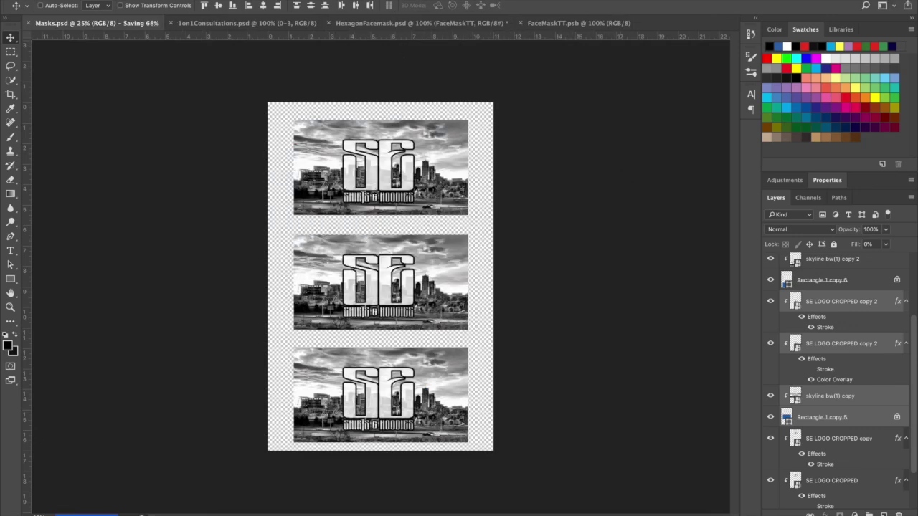
left_click(97, 1)
left_click(130, 98)
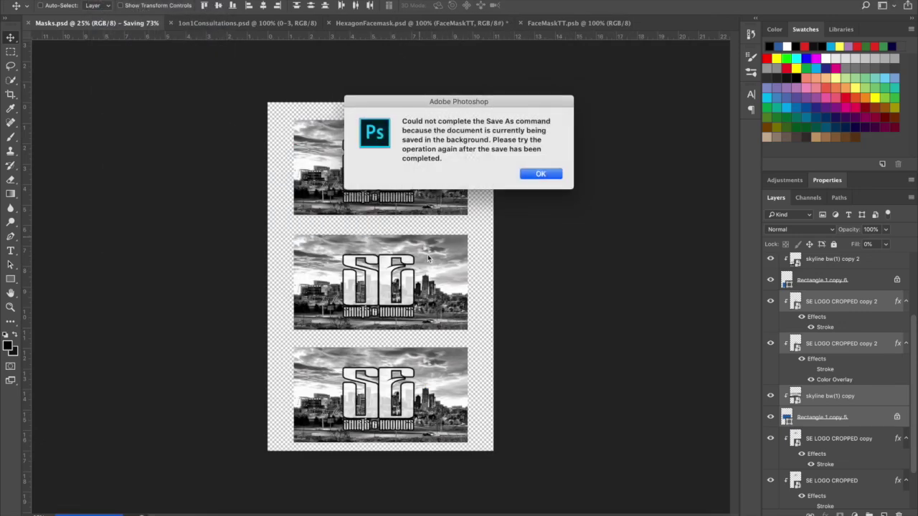
left_click(540, 174)
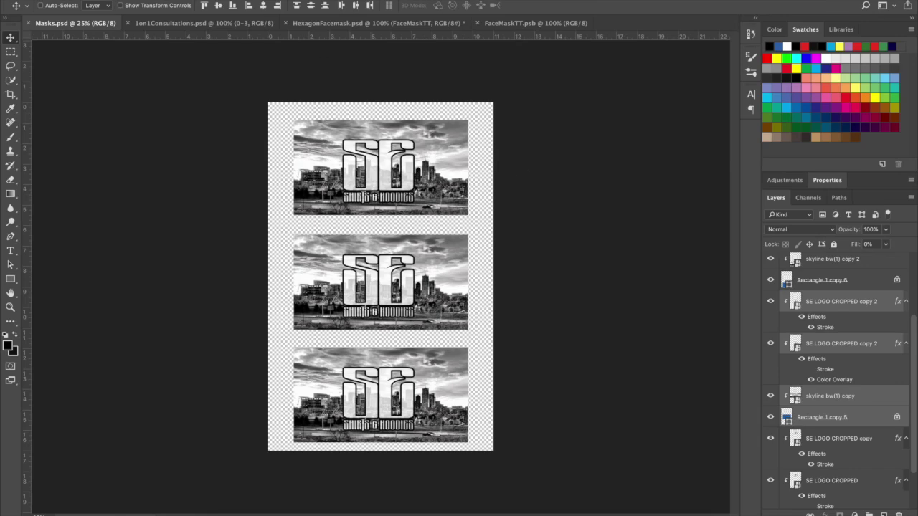
Save a JPEG copy of Masks in the SE_ShirtsHoodies folder at quality 8.
left_click(97, 1)
left_click(141, 95)
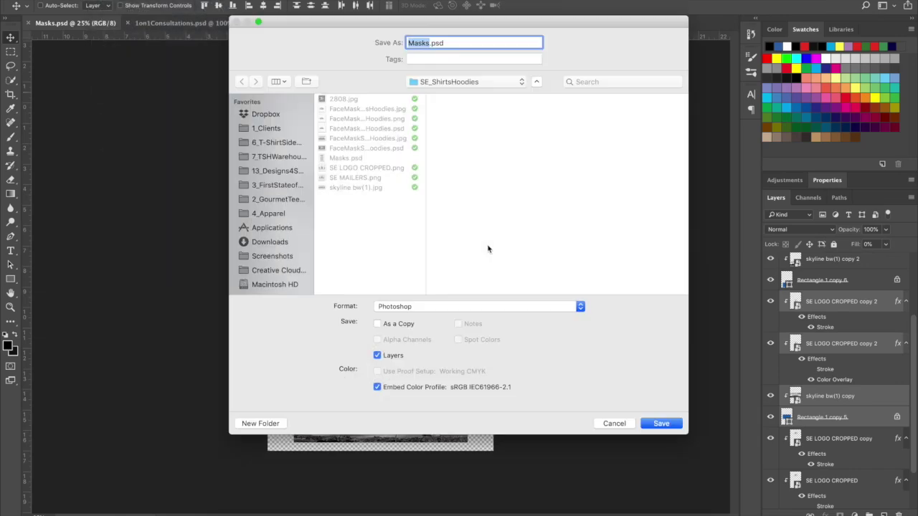
left_click(434, 309)
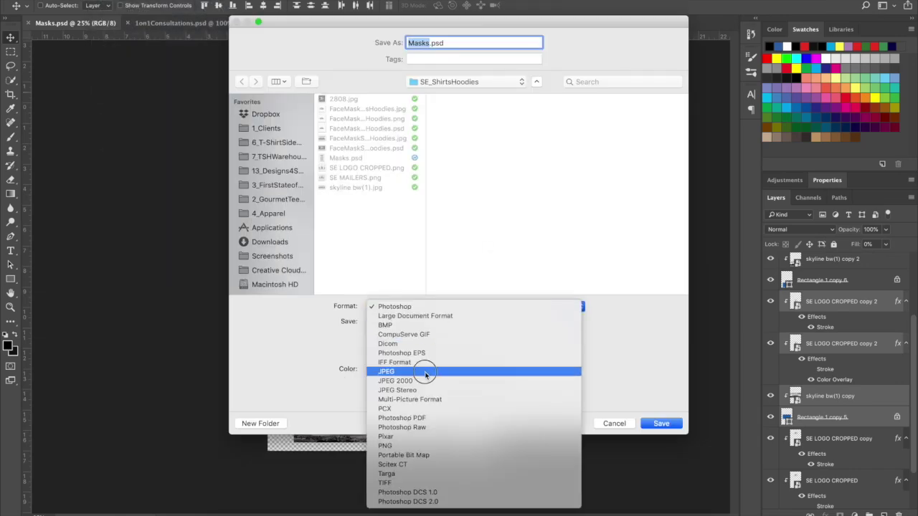
left_click(428, 375)
key("Return")
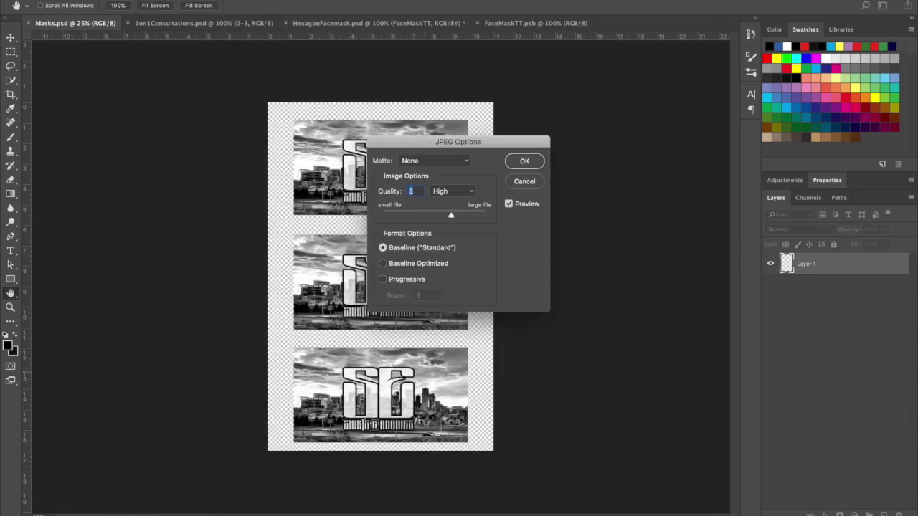
key("Return")
Save the masks as a JPEG copy at quality 12, replacing the existing Masks.jpg.
left_click(100, 0)
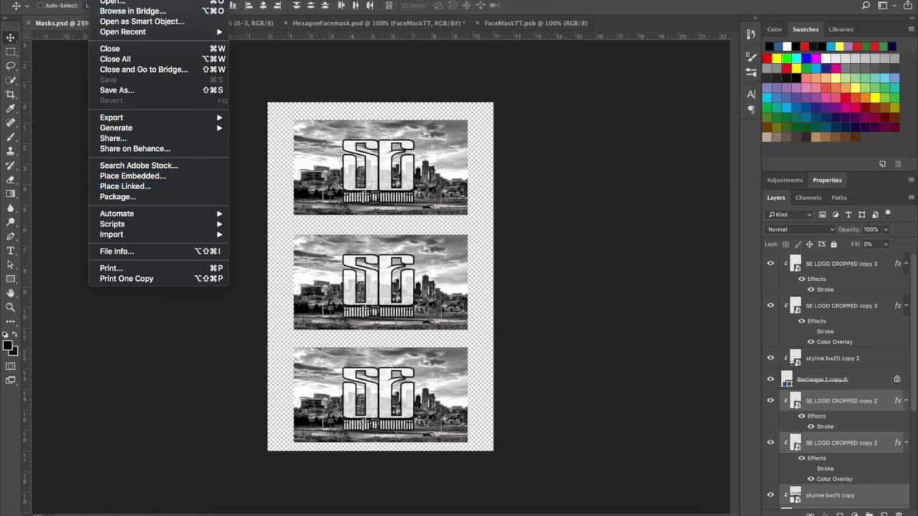
left_click(130, 94)
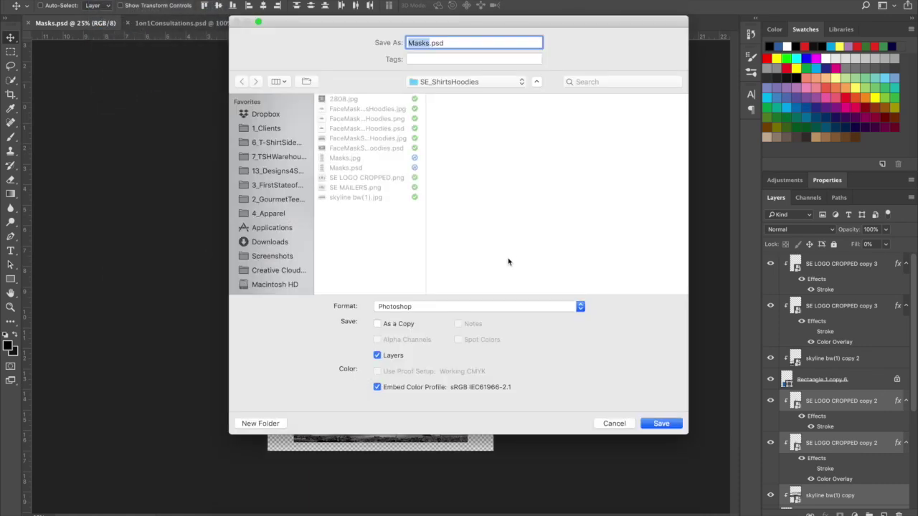
left_click(434, 307)
left_click(404, 373)
left_click(661, 424)
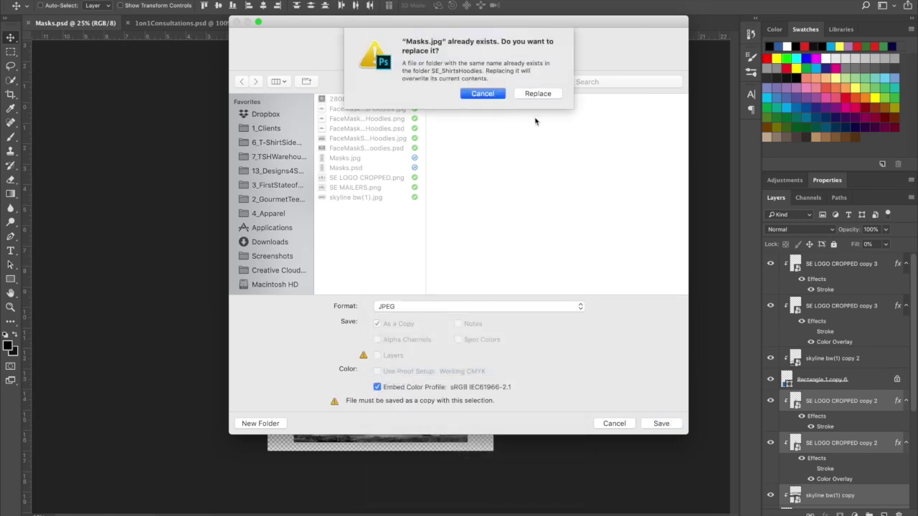
left_click(539, 94)
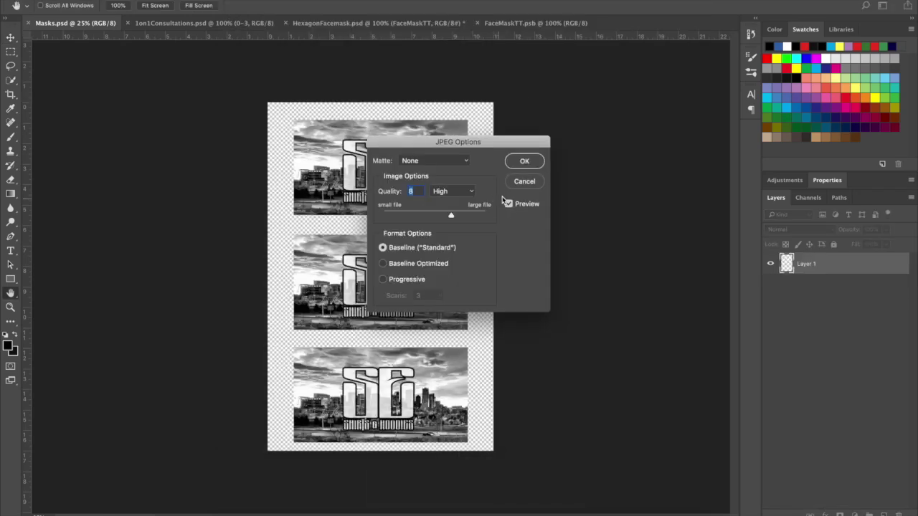
left_click_drag(453, 219, 519, 221)
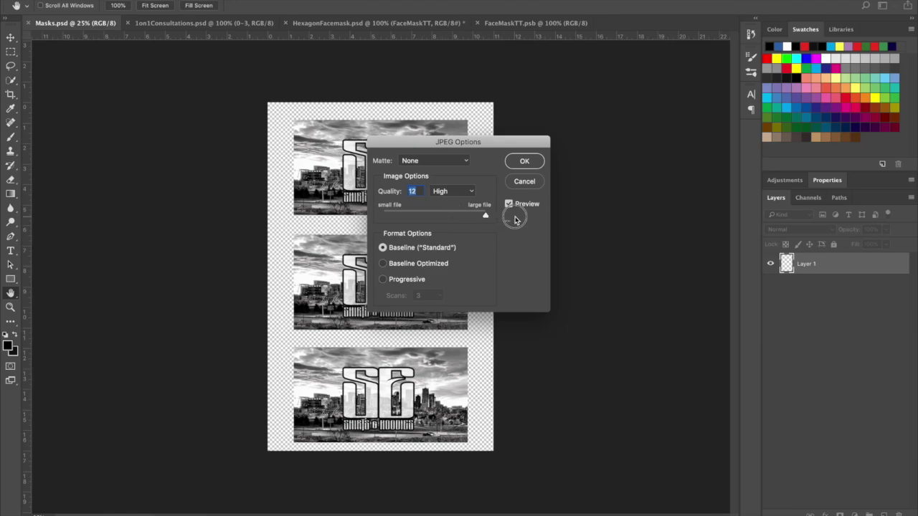
left_click(529, 162)
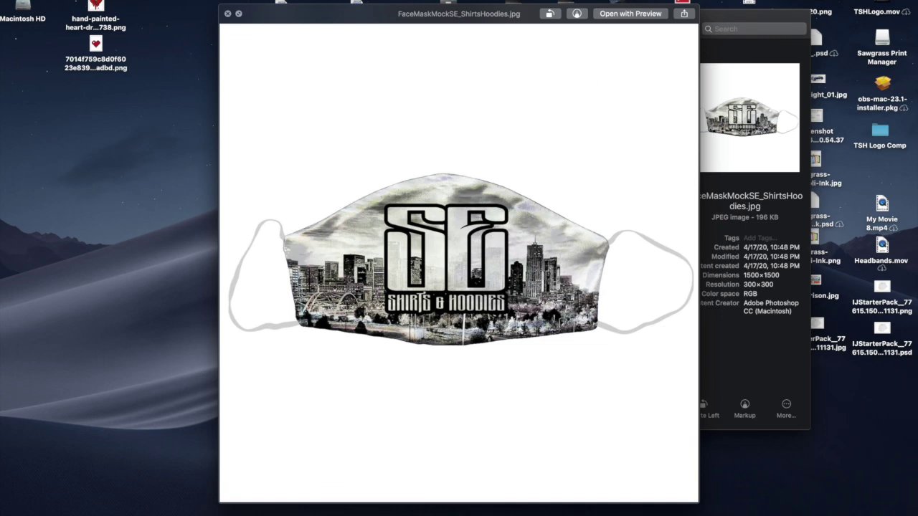
Switch to Sawgrass Print Manager and open the local file Masks.jpg from the SE_ShirtsHoodies folder inside 1_Clients.
left_click(479, 0)
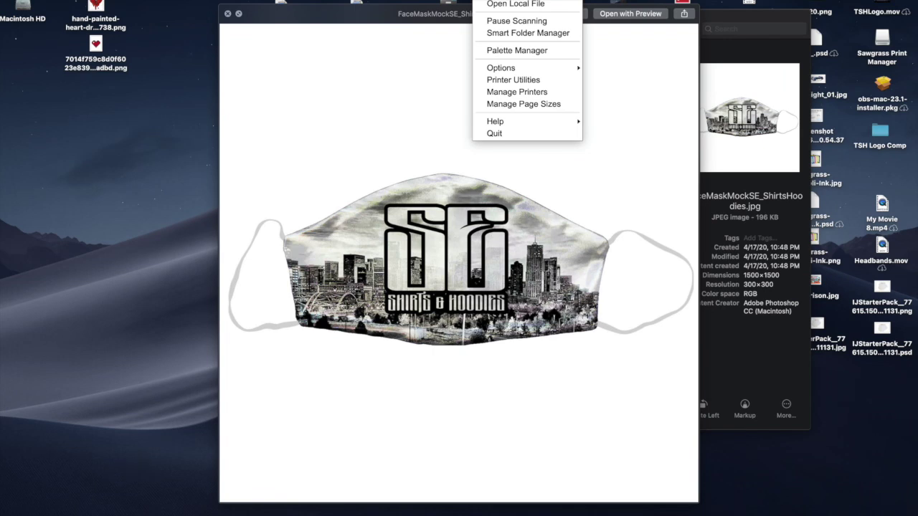
left_click(541, 4)
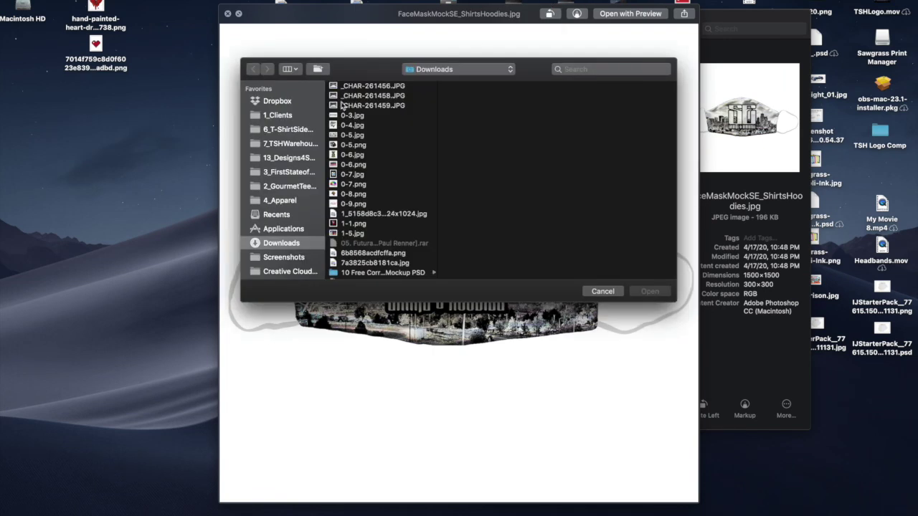
left_click(288, 116)
scroll(373, 179, "down", 20)
left_click(373, 274)
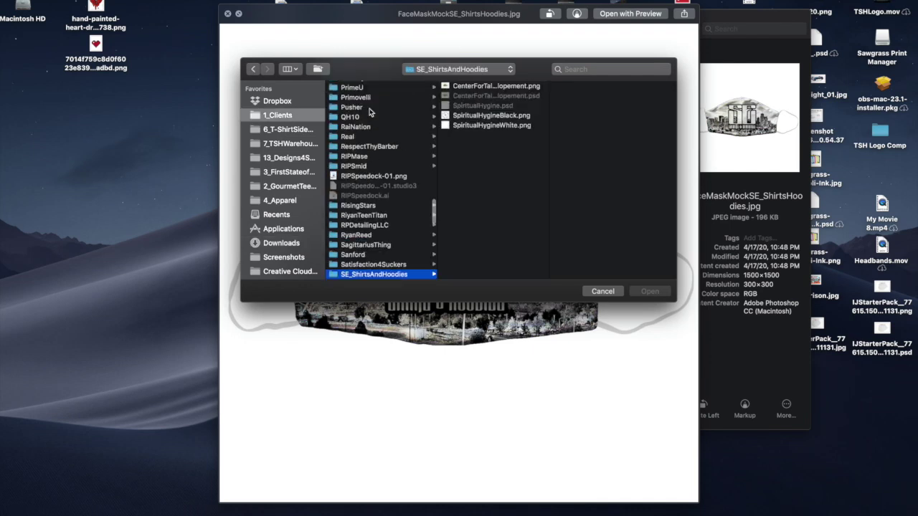
scroll(399, 248, "down", 2)
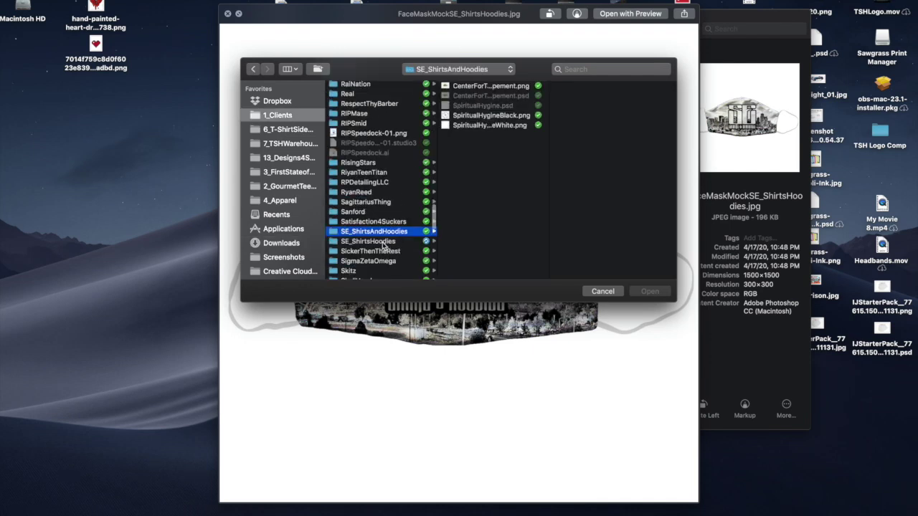
left_click(385, 242)
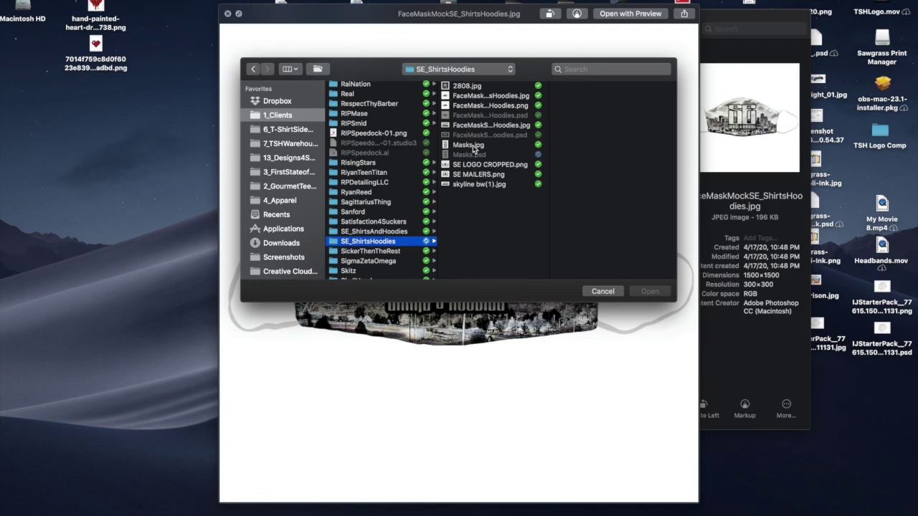
left_click(475, 147)
left_click(657, 294)
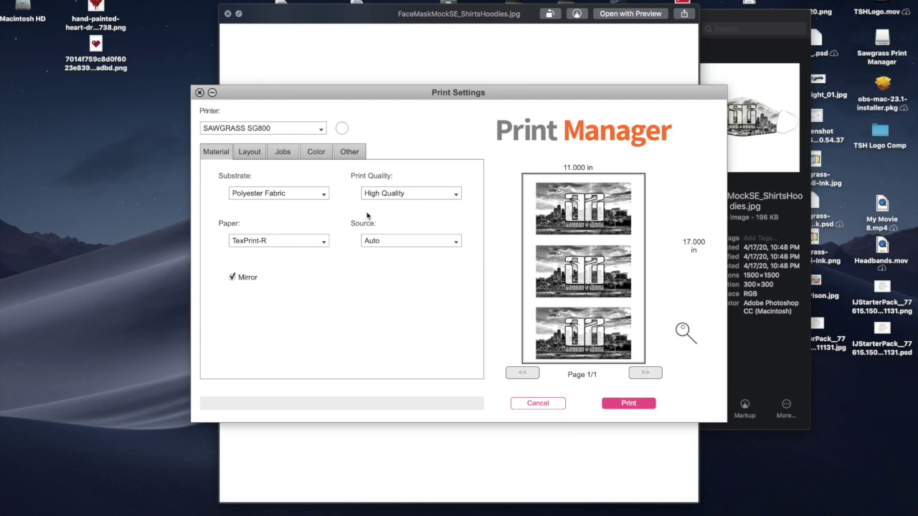
Review the print job's layout and size settings, and set its color mode to Greyscale.
left_click(257, 156)
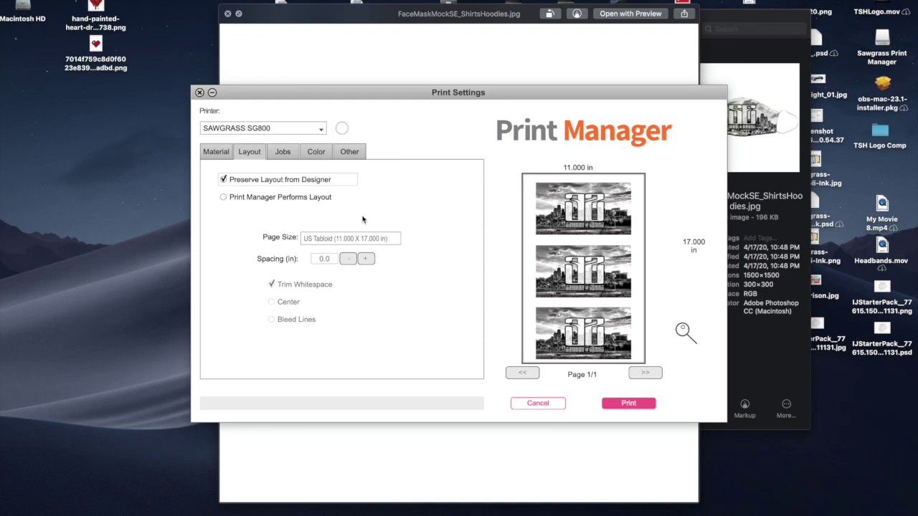
left_click(291, 155)
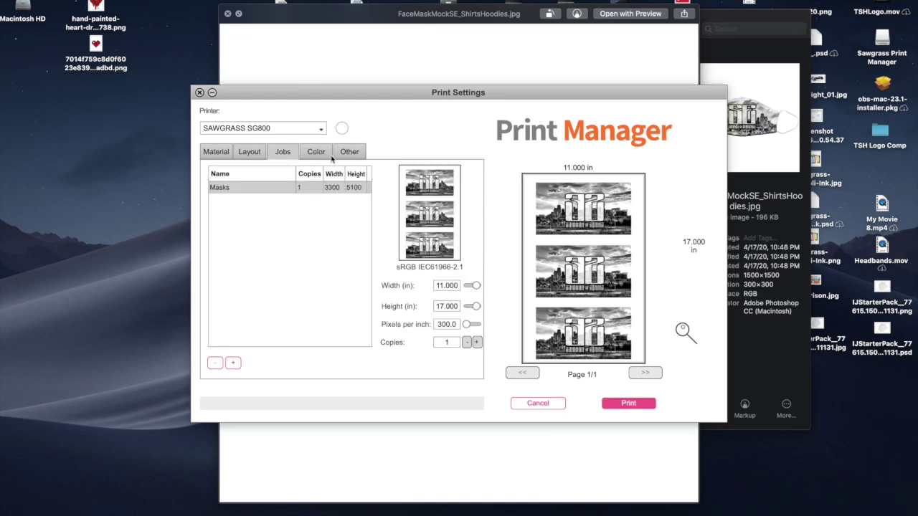
left_click(324, 153)
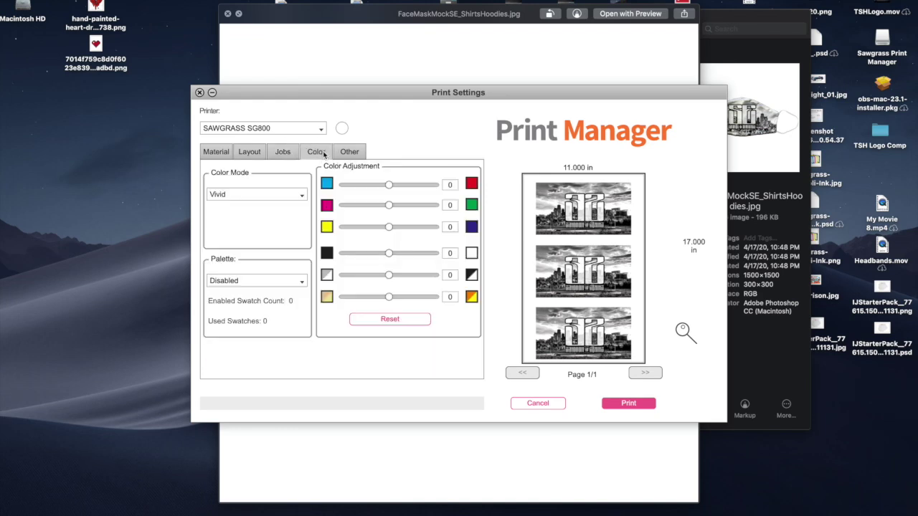
left_click(295, 198)
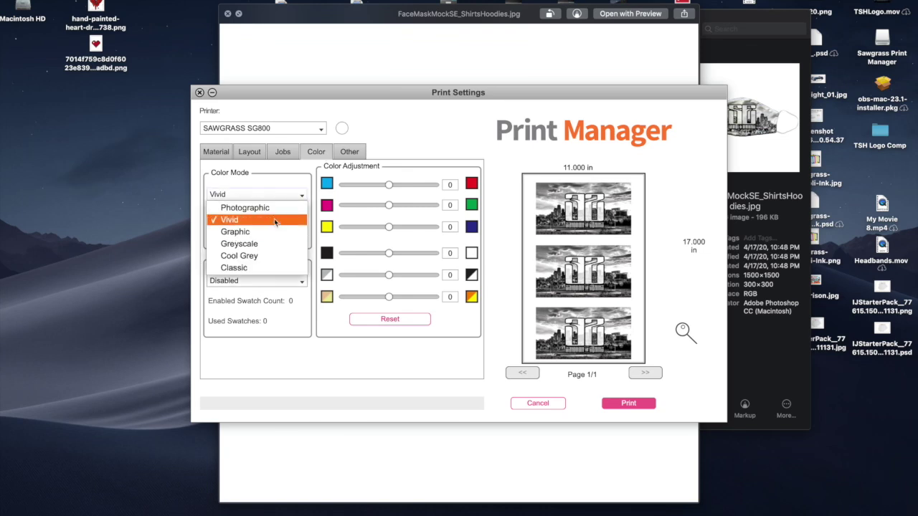
left_click(275, 244)
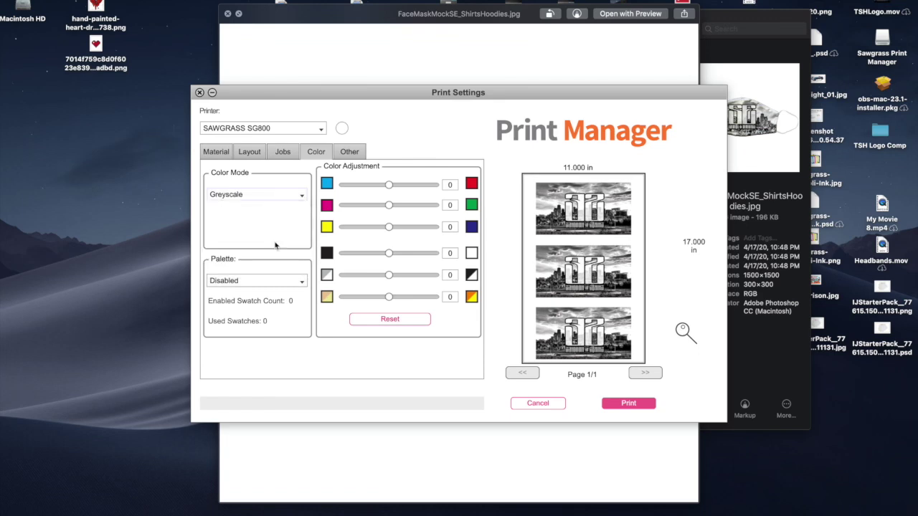